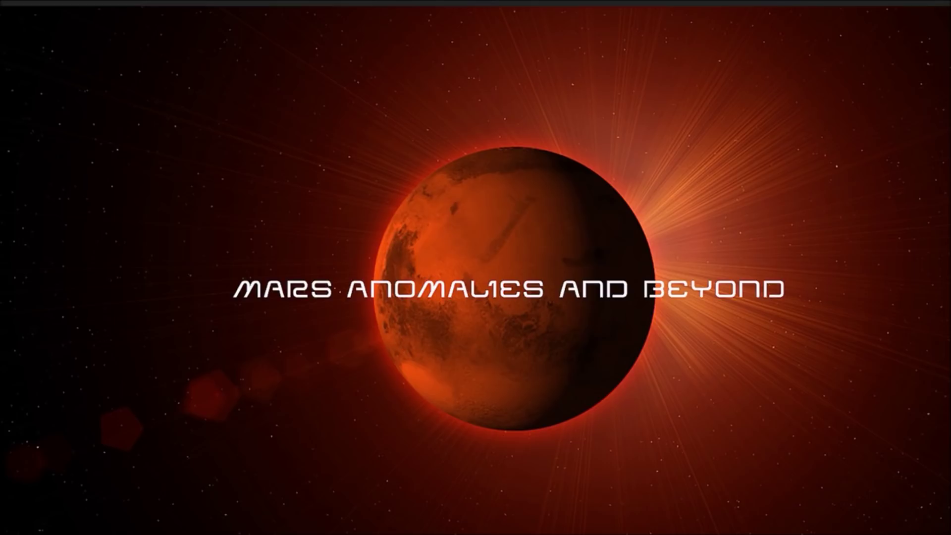
Switch to Chrome and view the Apollo 16 CSM page, including the lunar horizon photo and its caption.
{"action": "key", "text": "Escape"}
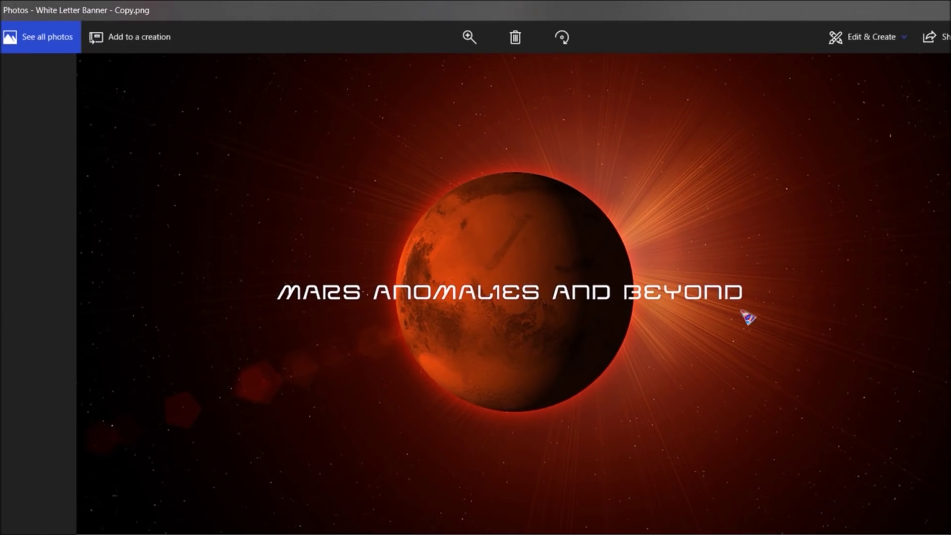
{"action": "mouse_move", "coordinate": [379, 534]}
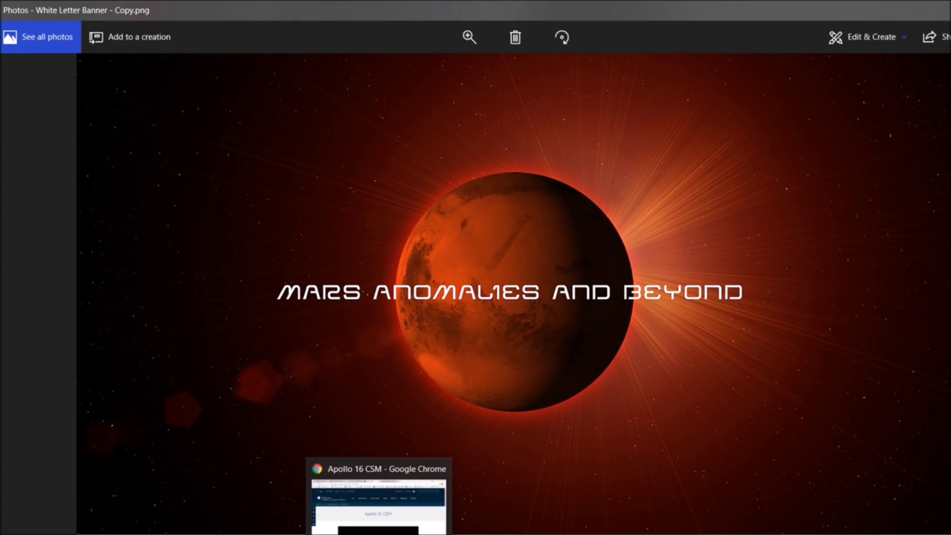
{"action": "left_click", "coordinate": [379, 505]}
{"action": "scroll", "coordinate": [767, 257], "scroll_direction": "down", "scroll_amount": 1}
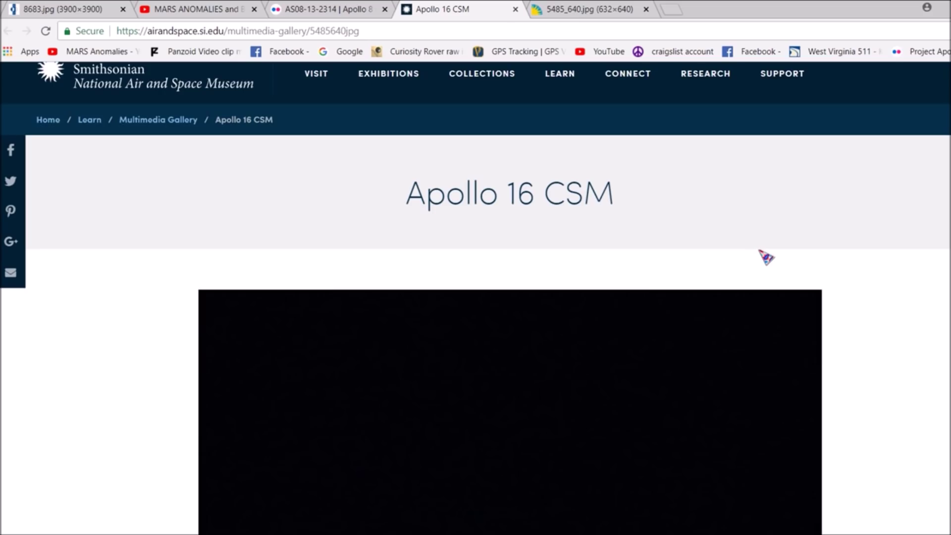
{"action": "scroll", "coordinate": [766, 257], "scroll_direction": "down", "scroll_amount": 1}
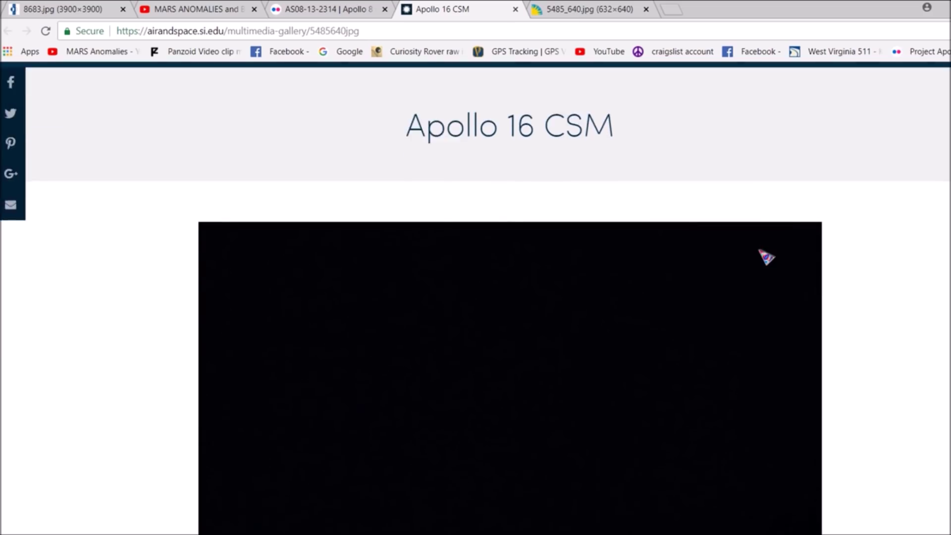
{"action": "scroll", "coordinate": [765, 256], "scroll_direction": "up", "scroll_amount": 3}
{"action": "scroll", "coordinate": [816, 249], "scroll_direction": "down", "scroll_amount": 8}
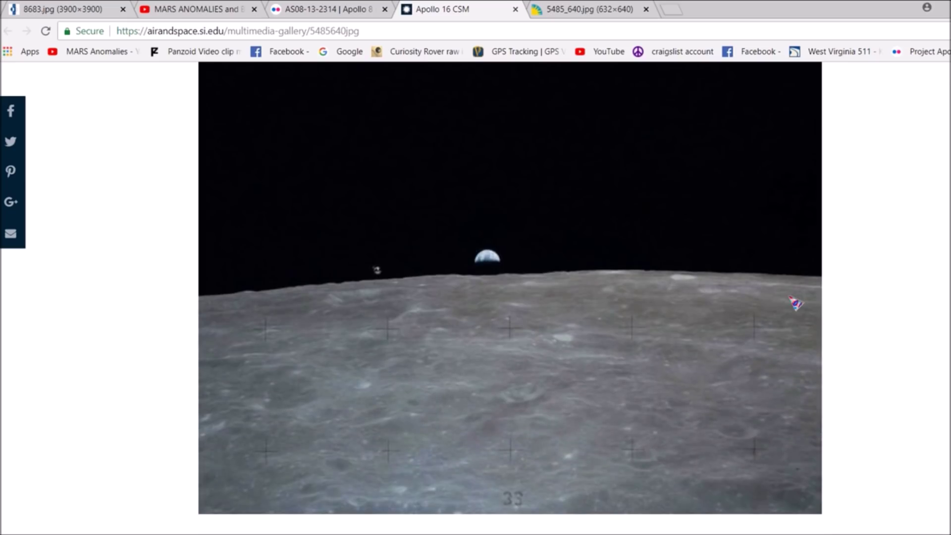
{"action": "scroll", "coordinate": [795, 303], "scroll_direction": "down", "scroll_amount": 3}
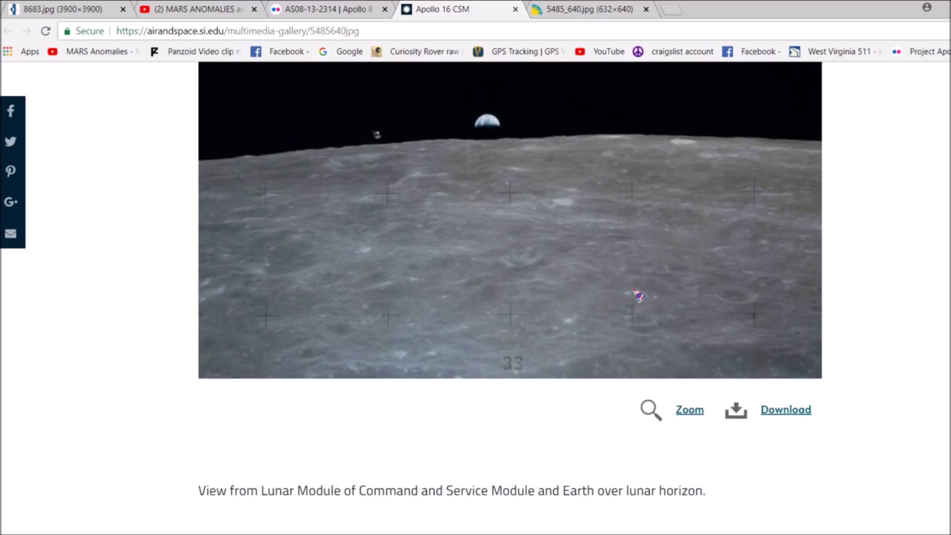
Open the 5485_640.jpg image and enlarge it to examine the Earth, the spacecraft and the lunar horizon.
{"action": "left_click", "coordinate": [591, 9]}
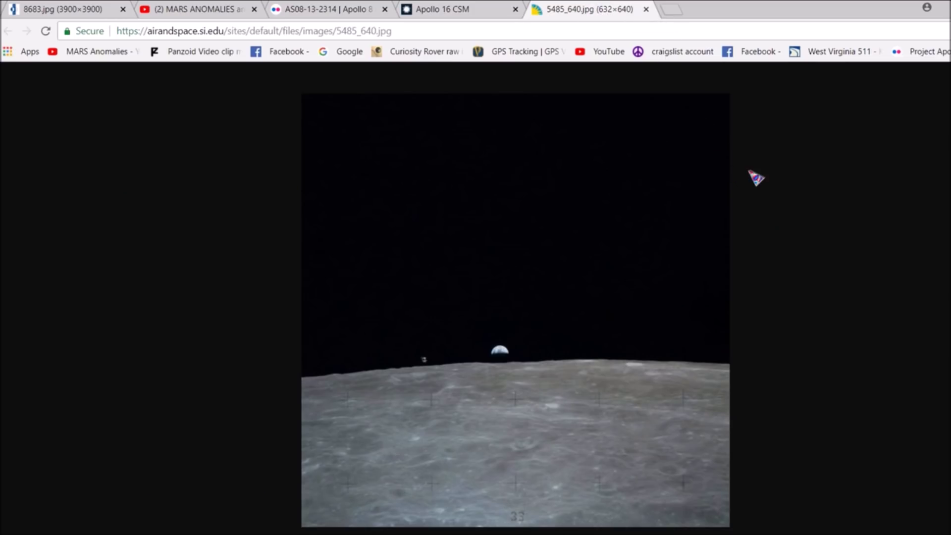
{"action": "key", "text": "ctrl+plus"}
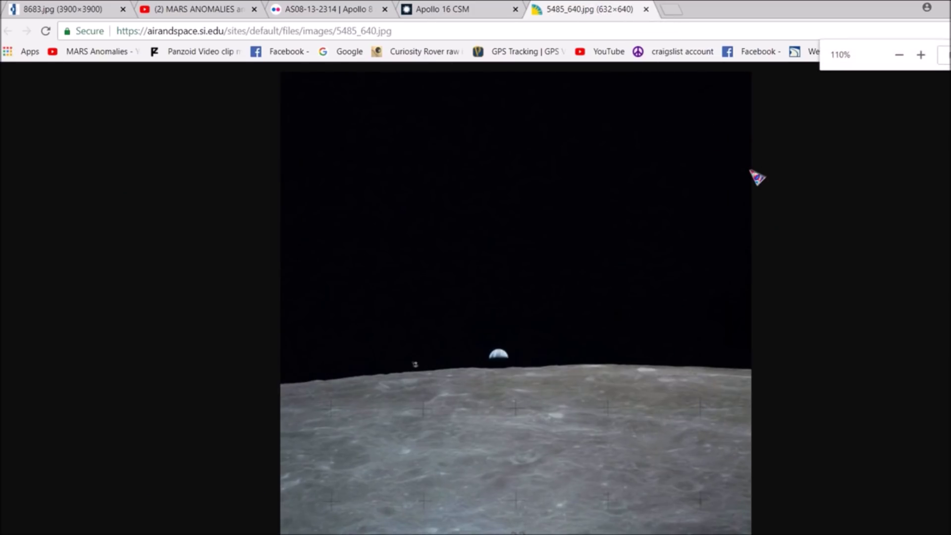
{"action": "key", "text": "ctrl+plus"}
{"action": "key", "text": "ctrl+plus"}
{"action": "key", "text": "ctrl+plus"}
{"action": "key", "text": "ctrl+plus"}
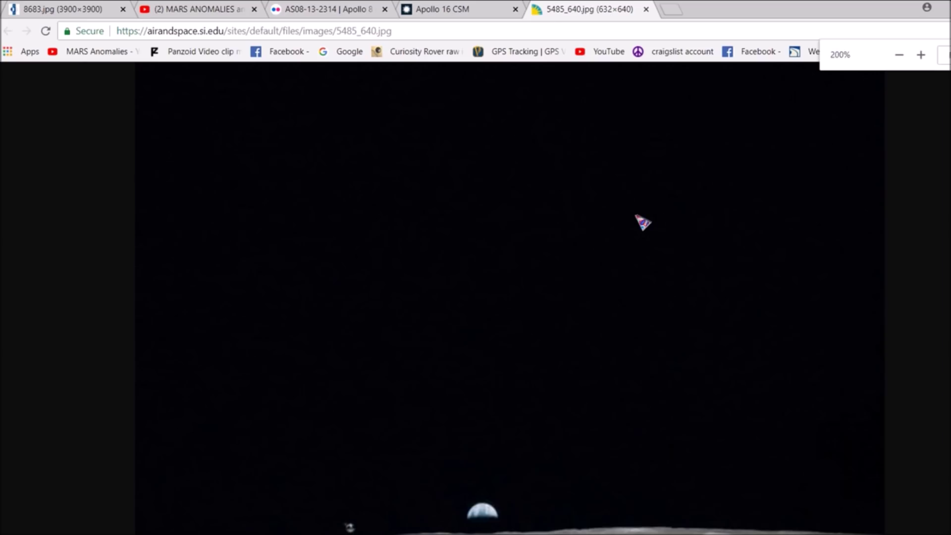
{"action": "scroll", "coordinate": [643, 223], "scroll_direction": "down", "scroll_amount": 5}
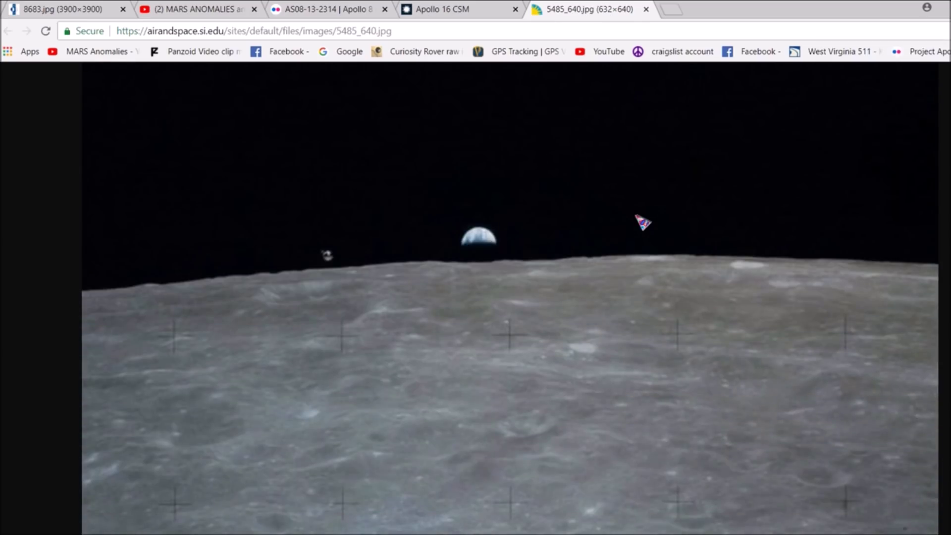
{"action": "scroll", "coordinate": [643, 223], "scroll_direction": "down", "scroll_amount": 1}
{"action": "scroll", "coordinate": [643, 223], "scroll_direction": "up", "scroll_amount": 2}
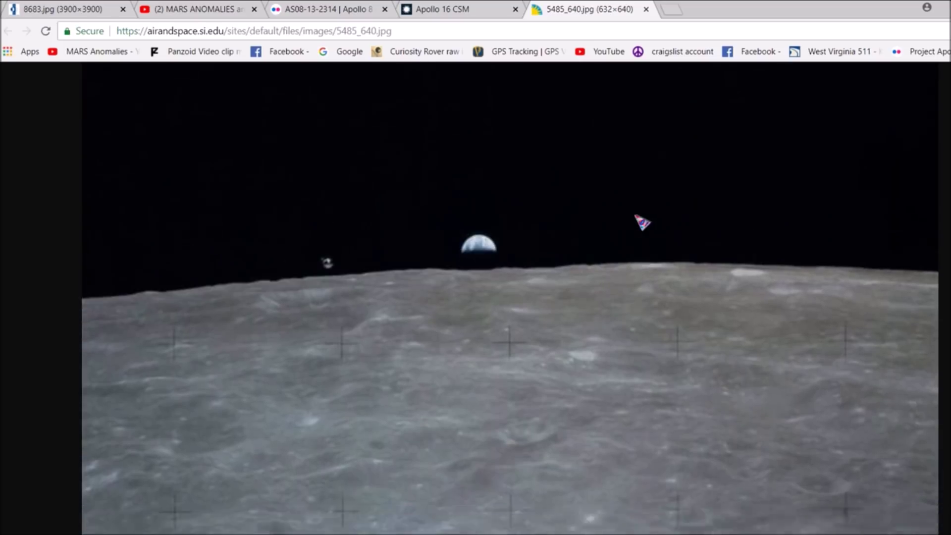
{"action": "scroll", "coordinate": [643, 223], "scroll_direction": "down", "scroll_amount": 2}
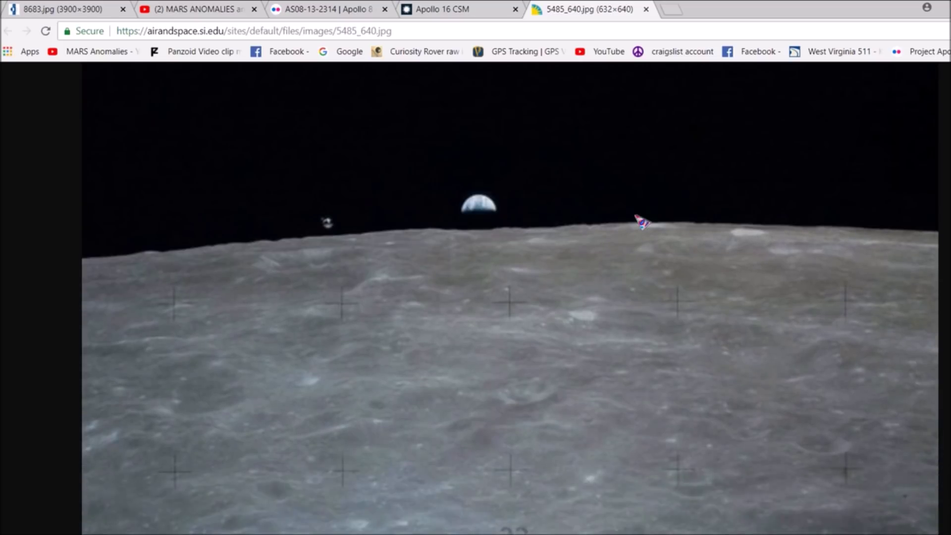
{"action": "scroll", "coordinate": [642, 222], "scroll_direction": "up", "scroll_amount": 1}
{"action": "scroll", "coordinate": [629, 233], "scroll_direction": "down", "scroll_amount": 2}
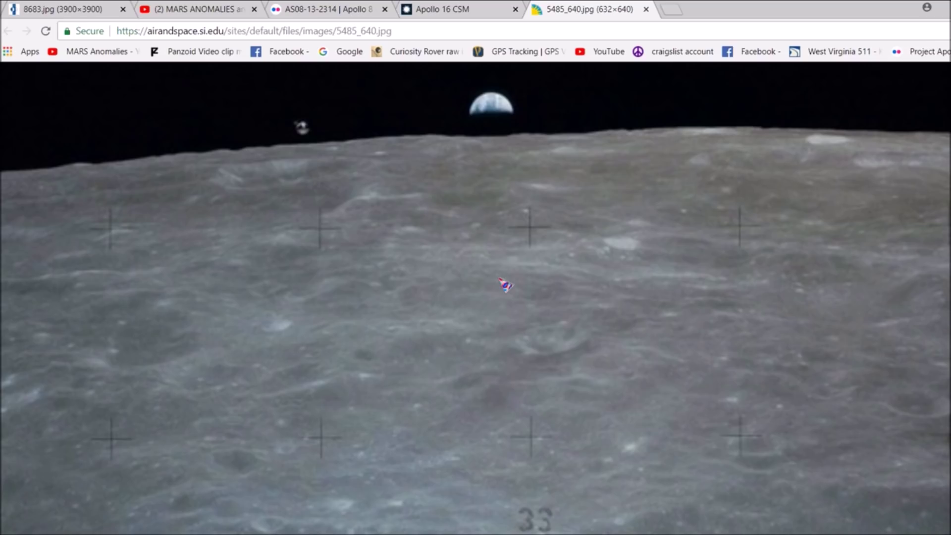
{"action": "scroll", "coordinate": [505, 292], "scroll_direction": "up", "scroll_amount": 4}
{"action": "scroll", "coordinate": [510, 297], "scroll_direction": "down", "scroll_amount": 2}
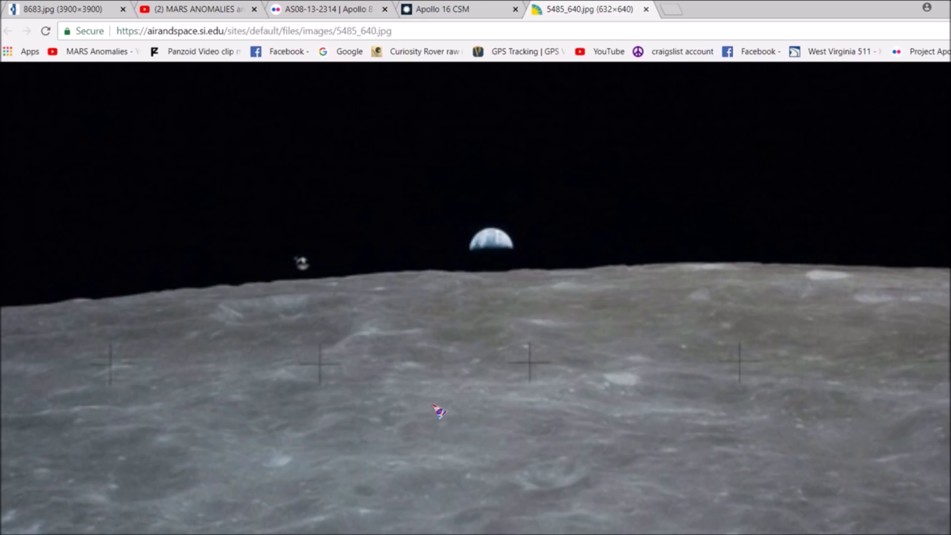
Inspect the spacecraft and Earth above the horizon at 400% zoom, and return the image to 250%.
{"action": "scroll", "coordinate": [438, 412], "scroll_direction": "up", "scroll_amount": 1, "text": "ctrl"}
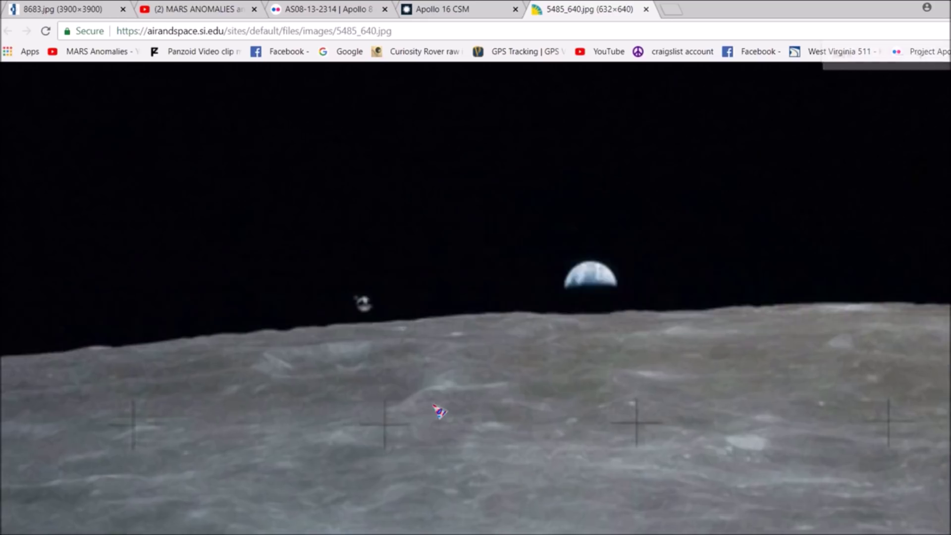
{"action": "scroll", "coordinate": [545, 371], "scroll_direction": "up", "scroll_amount": 1, "text": "ctrl"}
{"action": "scroll", "coordinate": [475, 297], "scroll_direction": "right", "scroll_amount": 5}
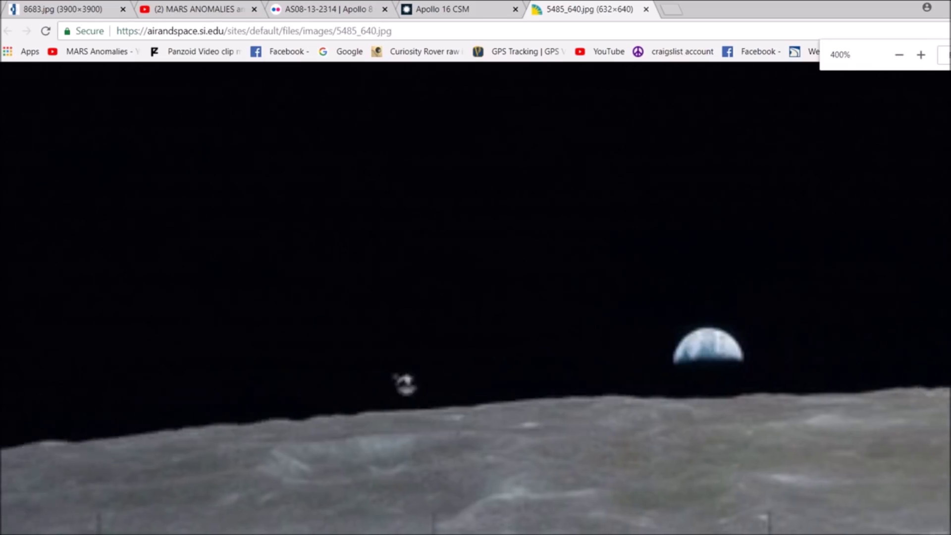
{"action": "scroll", "coordinate": [580, 359], "scroll_direction": "down", "scroll_amount": 3}
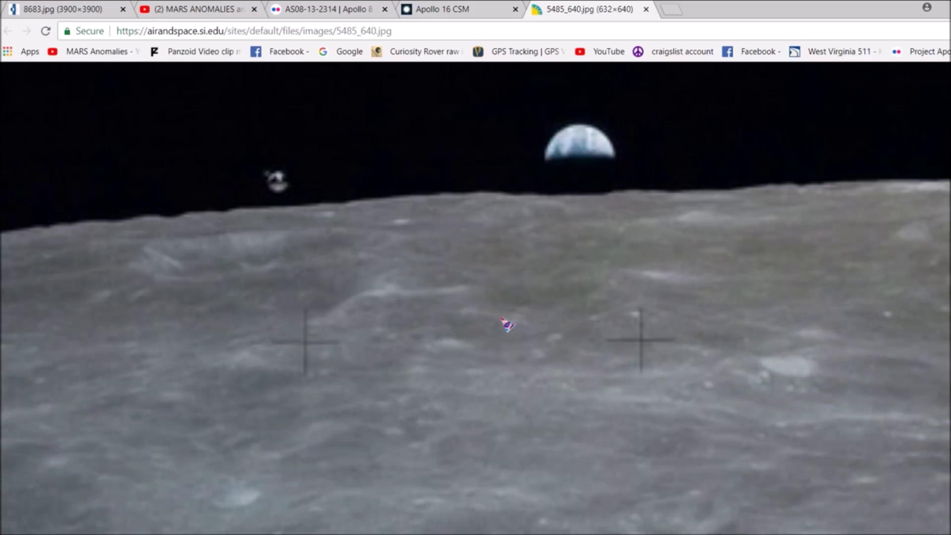
{"action": "scroll", "coordinate": [552, 298], "scroll_direction": "up", "scroll_amount": 2}
{"action": "scroll", "coordinate": [639, 338], "scroll_direction": "down", "scroll_amount": 3}
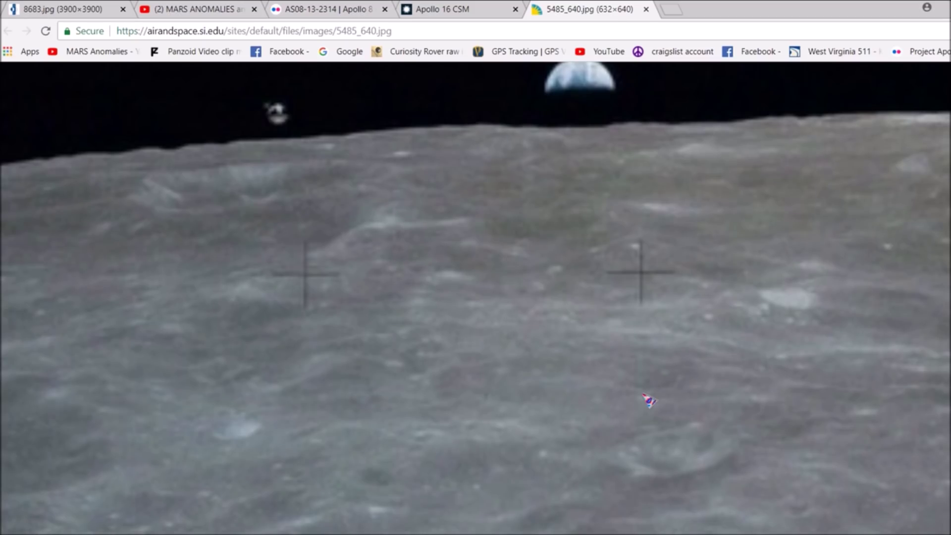
{"action": "key", "text": "ctrl+minus"}
{"action": "key", "text": "ctrl+minus"}
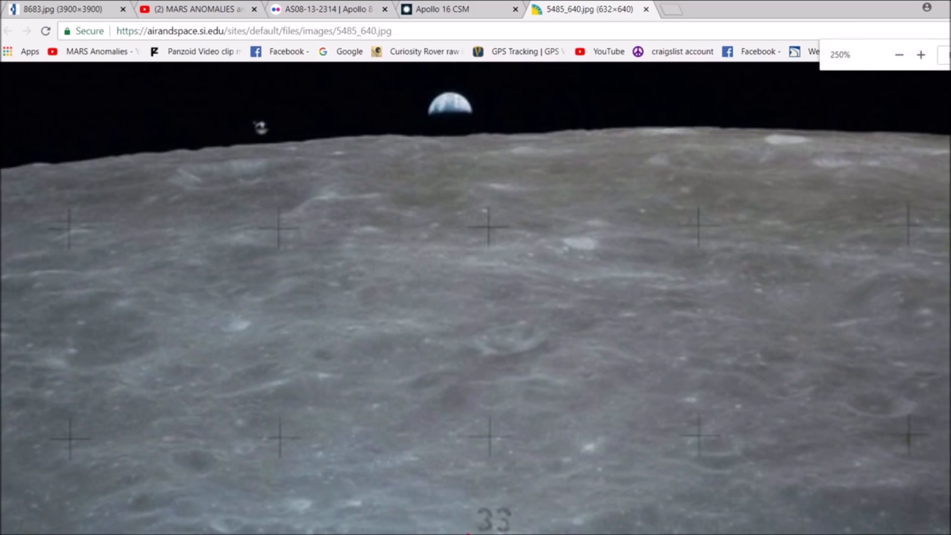
{"action": "scroll", "coordinate": [222, 440], "scroll_direction": "left", "scroll_amount": 1}
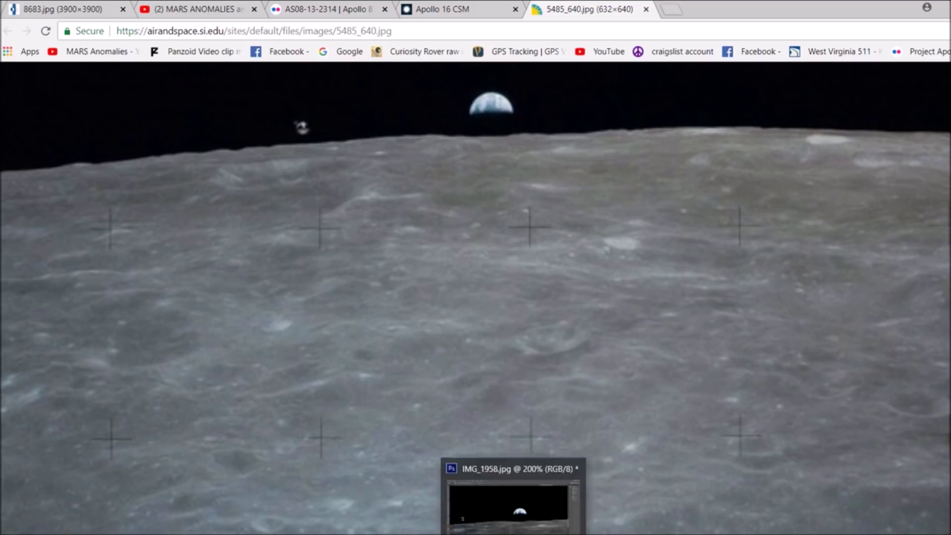
Switch to Photoshop and examine the Earth, spacecraft and lunar surface in IMG_1958.jpg at magnifications between 66.7% and 200%.
{"action": "left_click", "coordinate": [515, 490]}
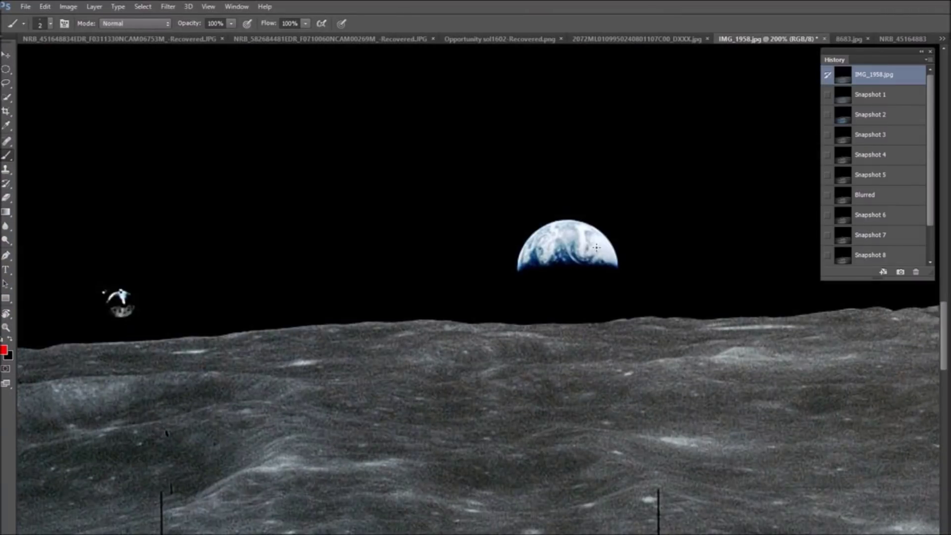
{"action": "scroll", "coordinate": [636, 201], "scroll_direction": "down", "scroll_amount": 2}
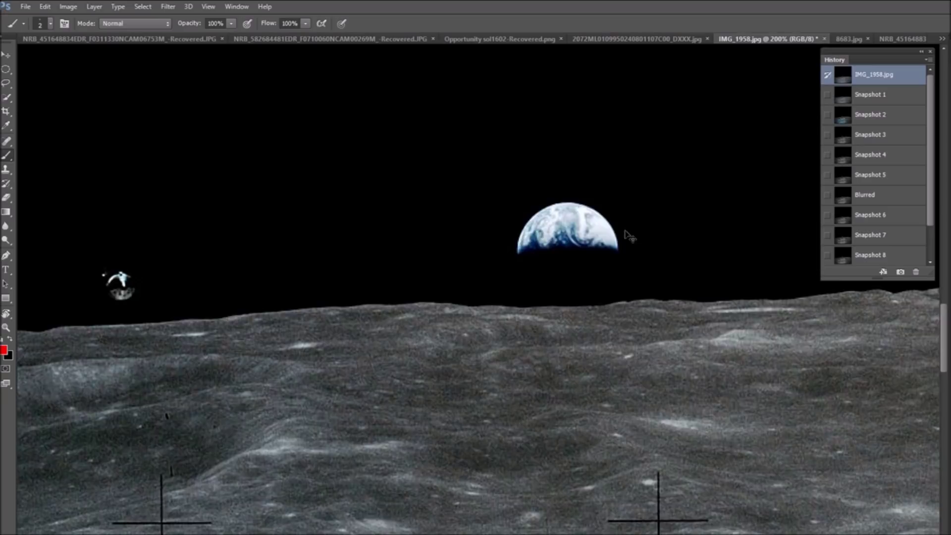
{"action": "key", "text": "ctrl+minus"}
{"action": "key", "text": "ctrl+minus"}
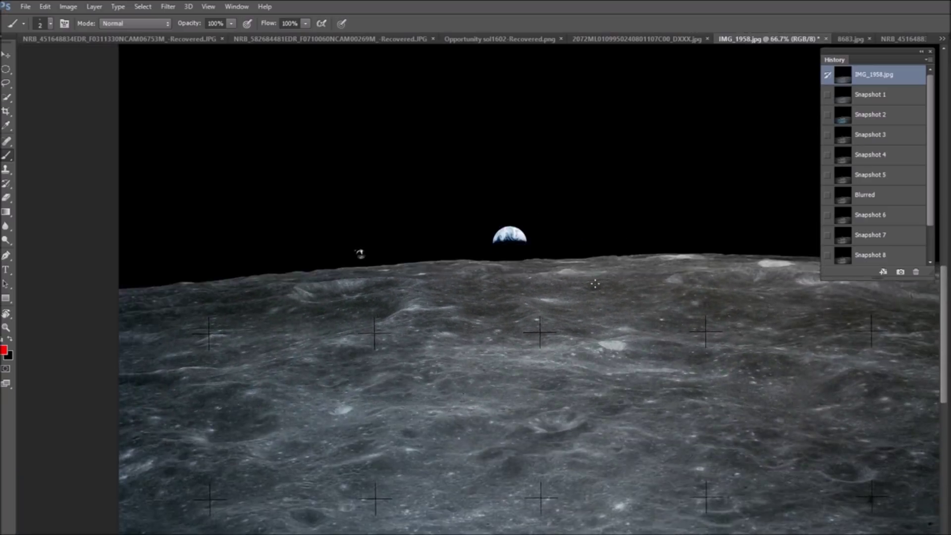
{"action": "scroll", "coordinate": [594, 283], "scroll_direction": "down", "scroll_amount": 2}
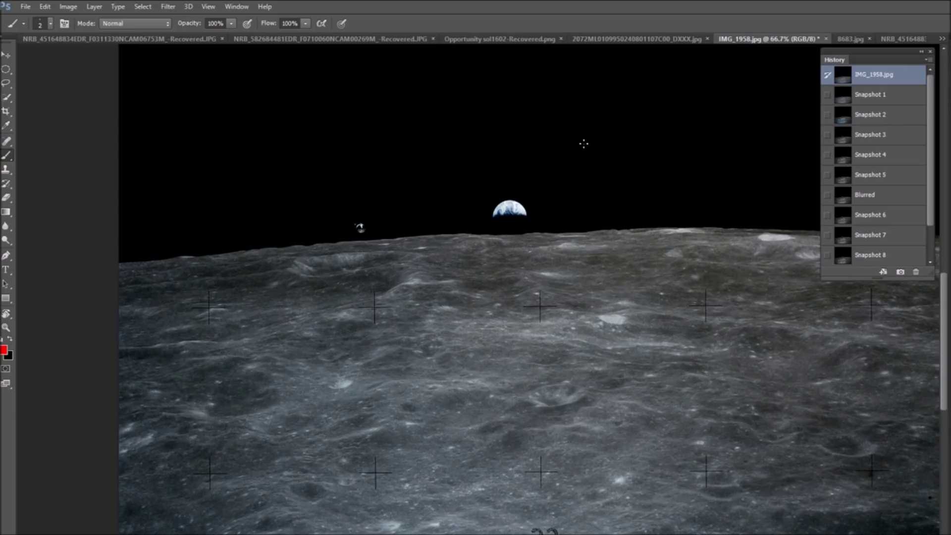
{"action": "key", "text": "ctrl+plus"}
{"action": "key", "text": "ctrl+plus"}
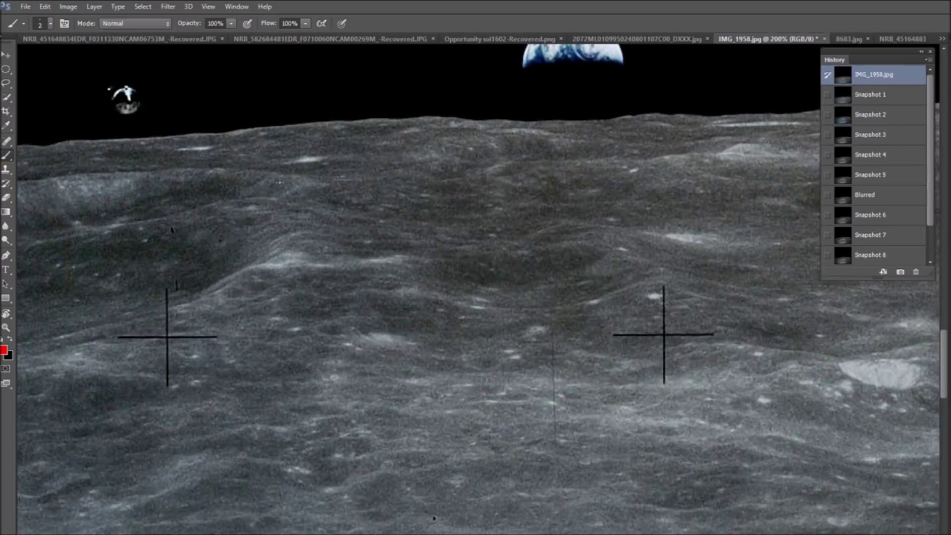
{"action": "scroll", "coordinate": [113, 140], "scroll_direction": "up", "scroll_amount": 2}
{"action": "scroll", "coordinate": [501, 141], "scroll_direction": "up", "scroll_amount": 2}
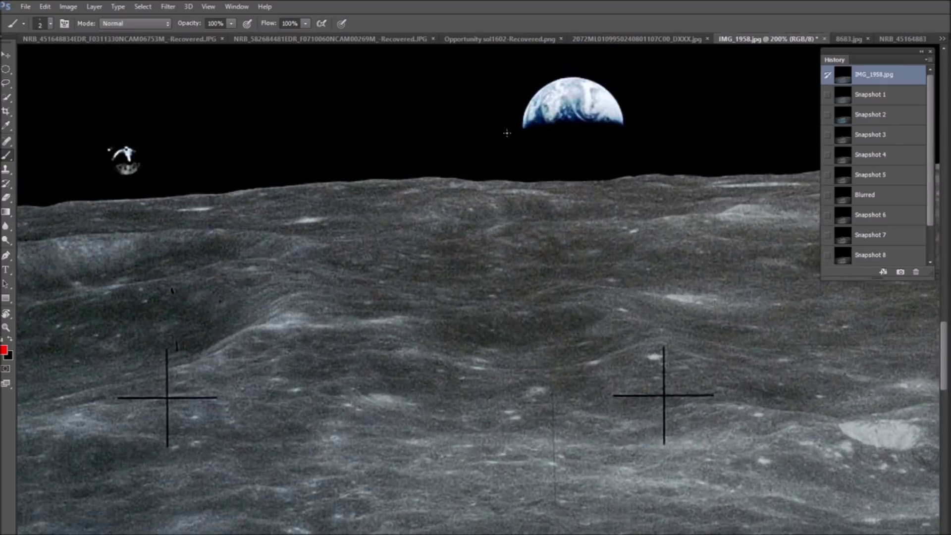
{"action": "scroll", "coordinate": [579, 193], "scroll_direction": "down", "scroll_amount": 2}
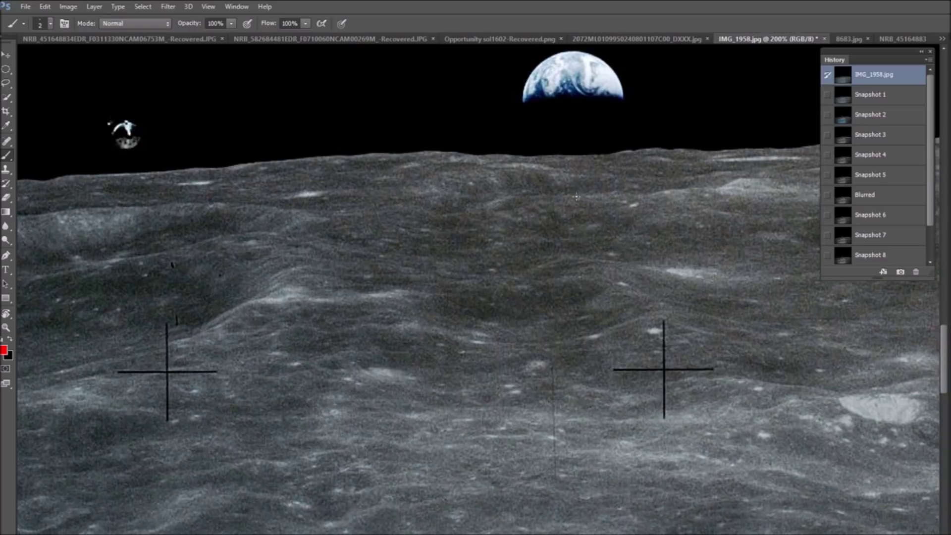
{"action": "key", "text": "ctrl+minus"}
{"action": "scroll", "coordinate": [578, 209], "scroll_direction": "down", "scroll_amount": 3}
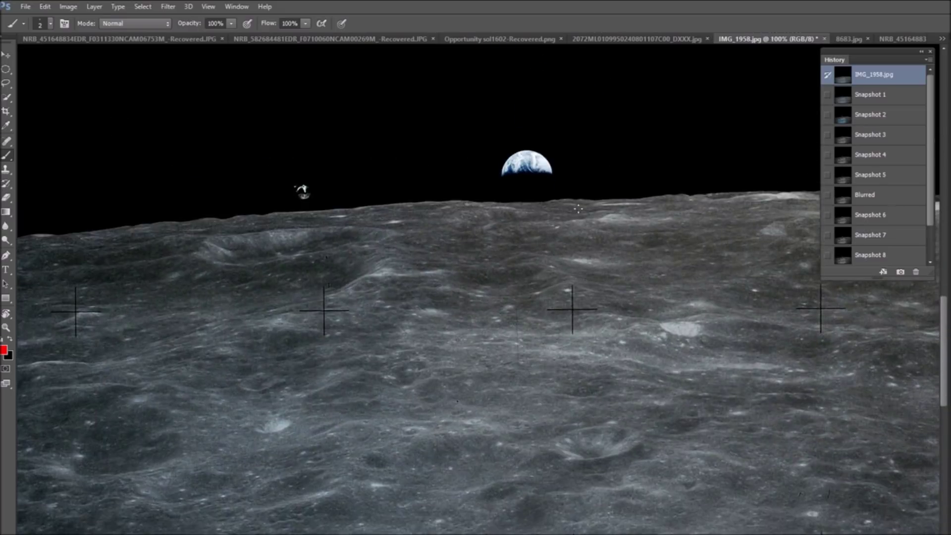
{"action": "scroll", "coordinate": [577, 208], "scroll_direction": "down", "scroll_amount": 2}
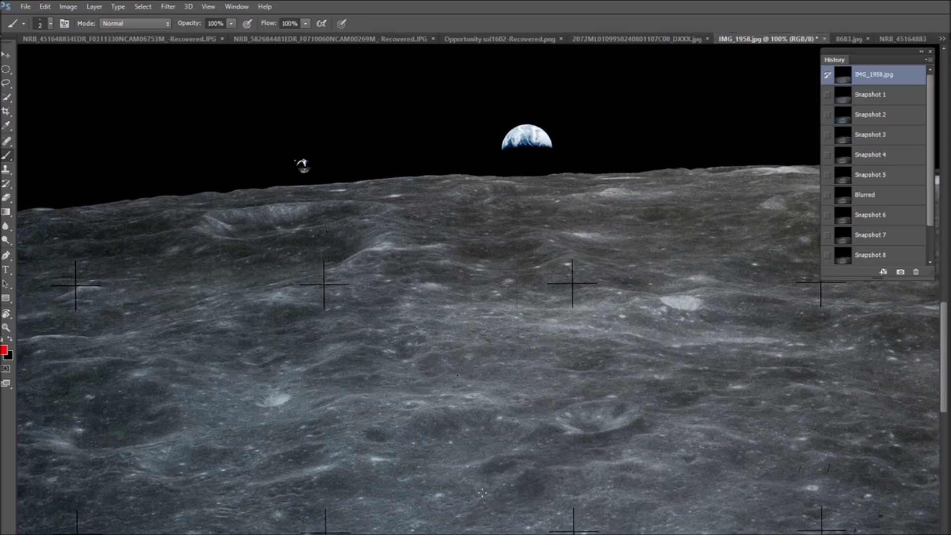
Circle in red the faint formation just above the small bright crater, below the spacecraft, using the Brush tool.
{"action": "scroll", "coordinate": [479, 289], "scroll_direction": "left", "scroll_amount": 5}
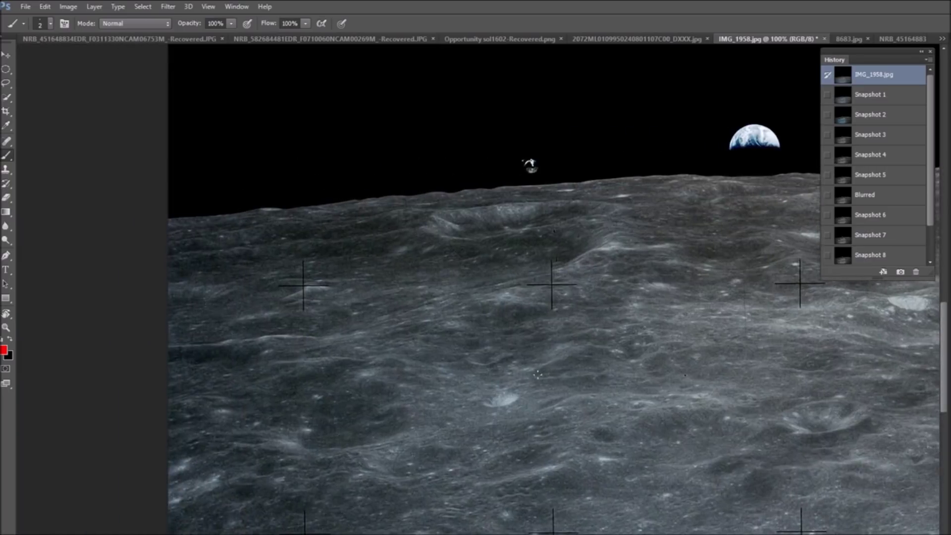
{"action": "scroll", "coordinate": [538, 375], "scroll_direction": "down", "scroll_amount": 1}
{"action": "key", "text": "ctrl+plus"}
{"action": "mouse_move", "coordinate": [461, 331]}
{"action": "left_mouse_down"}
{"action": "mouse_move", "coordinate": [453, 336]}
{"action": "mouse_move", "coordinate": [480, 435]}
{"action": "mouse_move", "coordinate": [564, 336]}
{"action": "mouse_move", "coordinate": [466, 329]}
{"action": "left_mouse_up"}
{"action": "scroll", "coordinate": [586, 327], "scroll_direction": "up", "scroll_amount": 1}
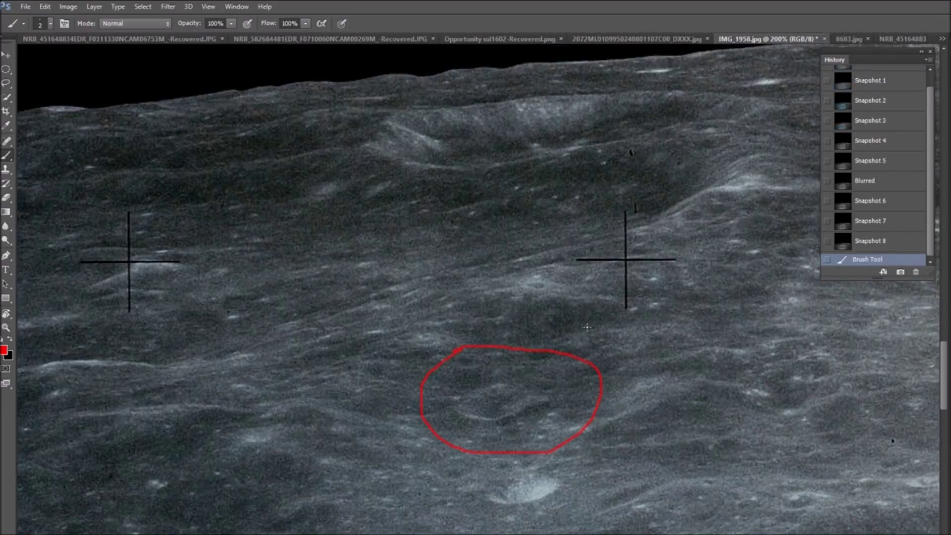
{"action": "key", "text": "ctrl+minus"}
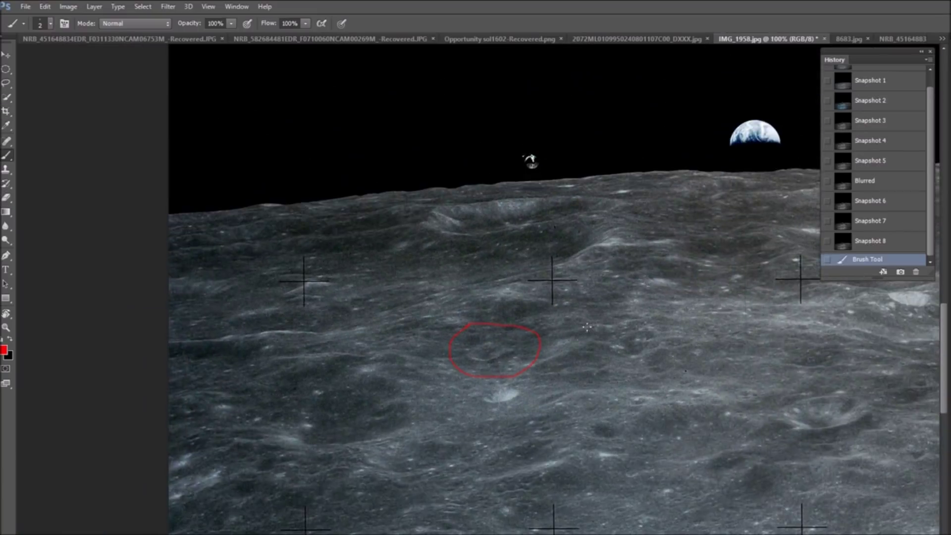
Outline in red the large crater beneath the spacecraft, and mark the dark depression to its lower left with red arcs and a crescent.
{"action": "mouse_move", "coordinate": [468, 186]}
{"action": "left_mouse_down"}
{"action": "mouse_move", "coordinate": [408, 244]}
{"action": "mouse_move", "coordinate": [544, 179]}
{"action": "mouse_move", "coordinate": [467, 184]}
{"action": "left_mouse_up"}
{"action": "mouse_move", "coordinate": [309, 411]}
{"action": "left_mouse_down"}
{"action": "mouse_move", "coordinate": [337, 421]}
{"action": "mouse_move", "coordinate": [354, 405]}
{"action": "mouse_move", "coordinate": [396, 424]}
{"action": "left_mouse_up"}
{"action": "mouse_move", "coordinate": [273, 390]}
{"action": "left_mouse_down"}
{"action": "mouse_move", "coordinate": [266, 419]}
{"action": "mouse_move", "coordinate": [302, 440]}
{"action": "left_mouse_up"}
{"action": "scroll", "coordinate": [414, 409], "scroll_direction": "up", "scroll_amount": 2}
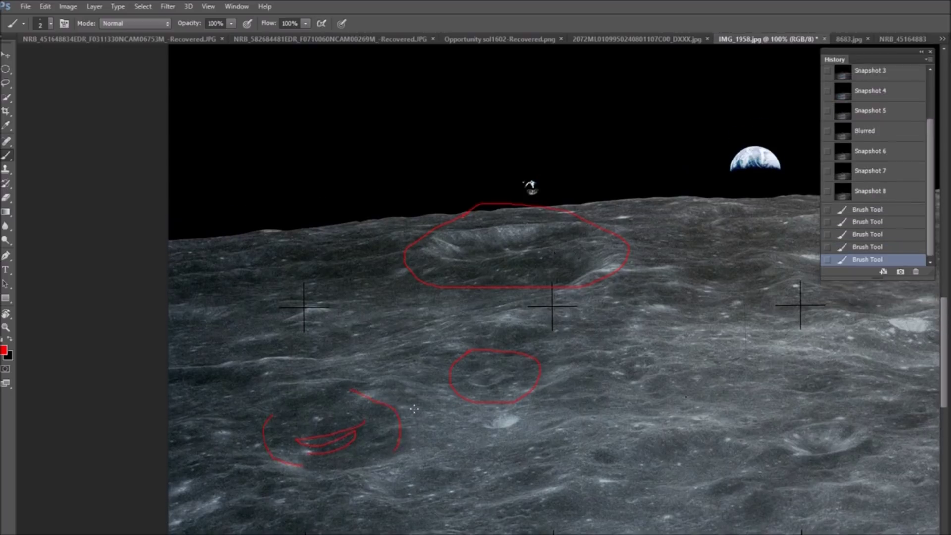
{"action": "left_click_drag", "start_coordinate": [414, 409], "coordinate": [108, 374]}
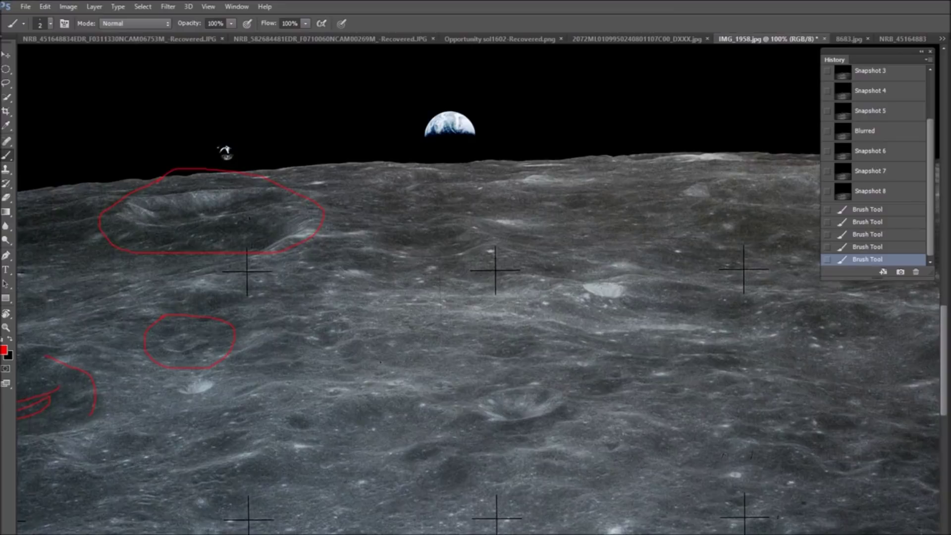
{"action": "scroll", "coordinate": [566, 309], "scroll_direction": "up", "scroll_amount": 3}
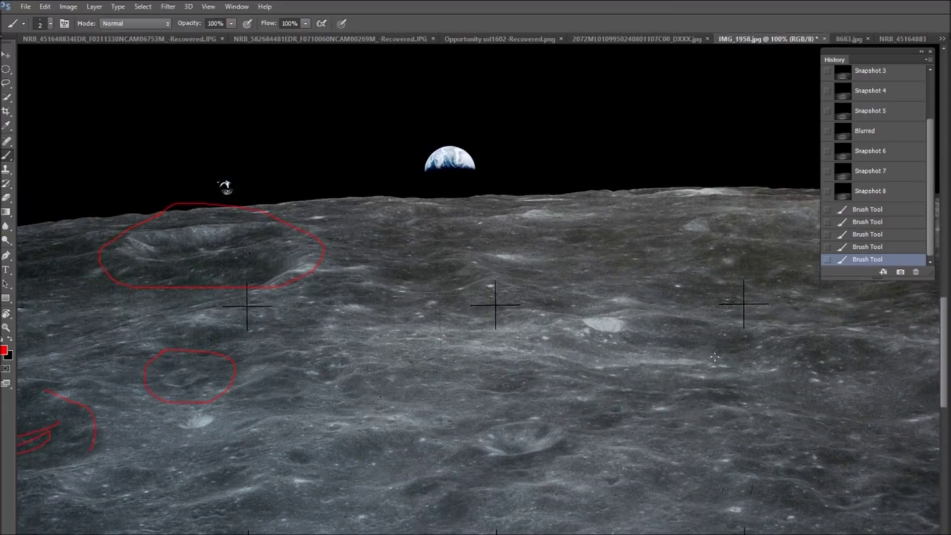
Circle in red the bright patch below and right of the Earth and the bowl-shaped crater near the lower middle.
{"action": "left_click_drag", "start_coordinate": [596, 292], "coordinate": [626, 347]}
{"action": "left_click_drag", "start_coordinate": [599, 300], "coordinate": [603, 302]}
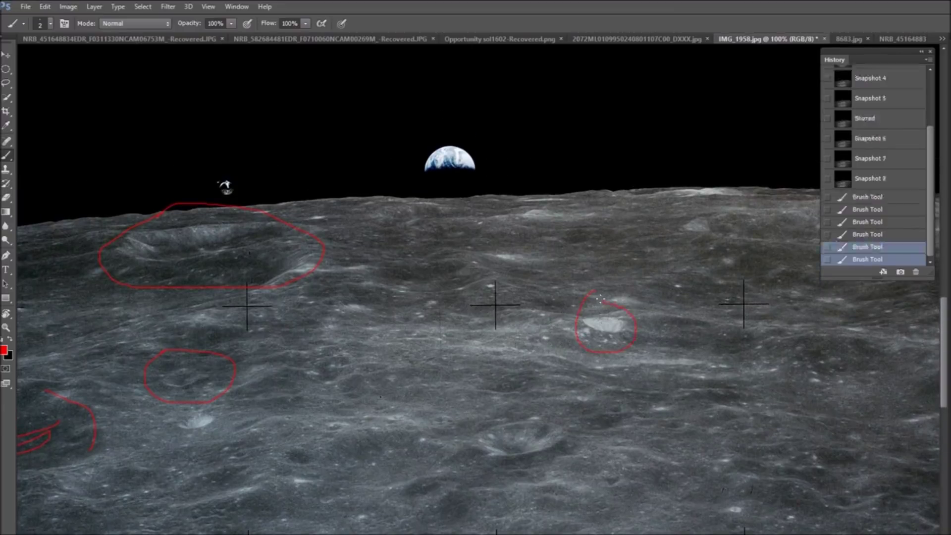
{"action": "left_click_drag", "start_coordinate": [527, 476], "coordinate": [508, 404]}
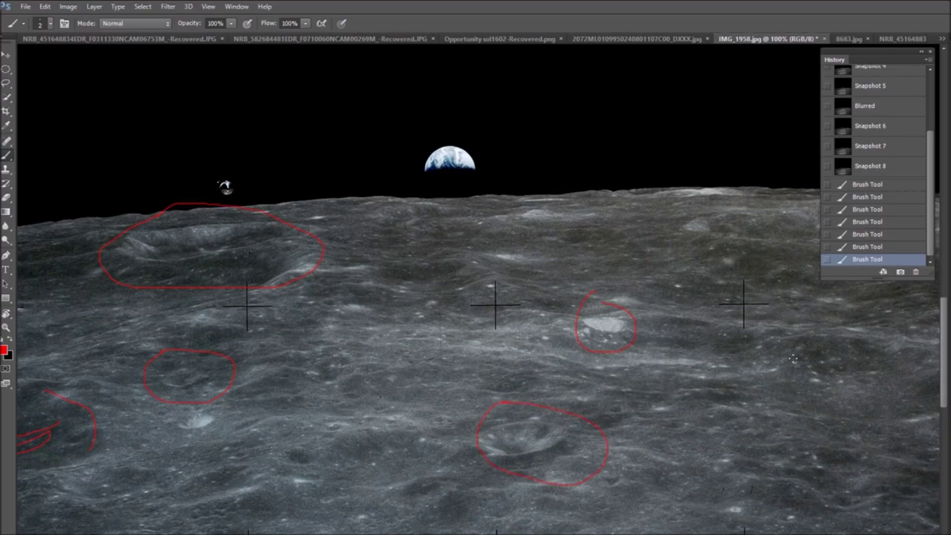
Restore Snapshot 1 of IMG_1958.jpg to clear all the red marks around the faint formation and craters.
{"action": "scroll", "coordinate": [771, 239], "scroll_direction": "up", "scroll_amount": 3}
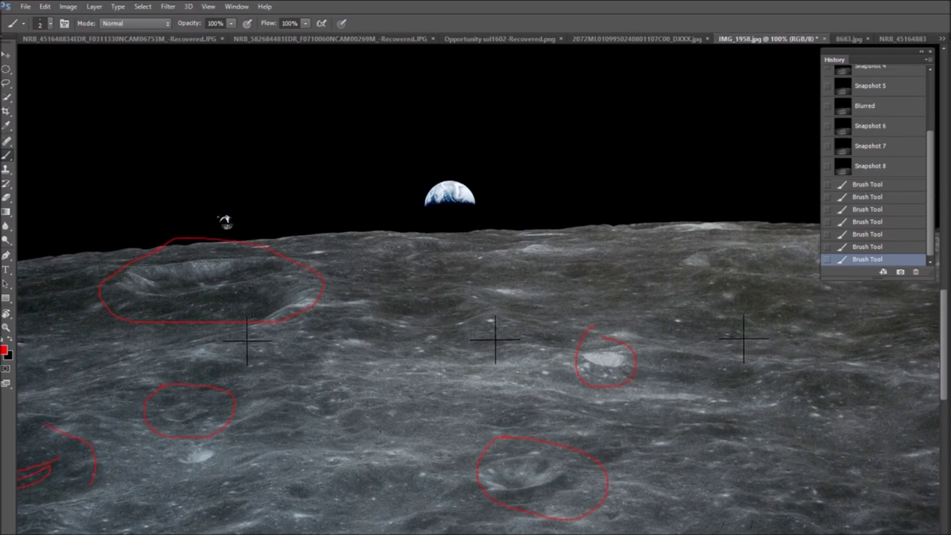
{"action": "scroll", "coordinate": [572, 416], "scroll_direction": "left", "scroll_amount": 10}
{"action": "scroll", "coordinate": [573, 416], "scroll_direction": "down", "scroll_amount": 4}
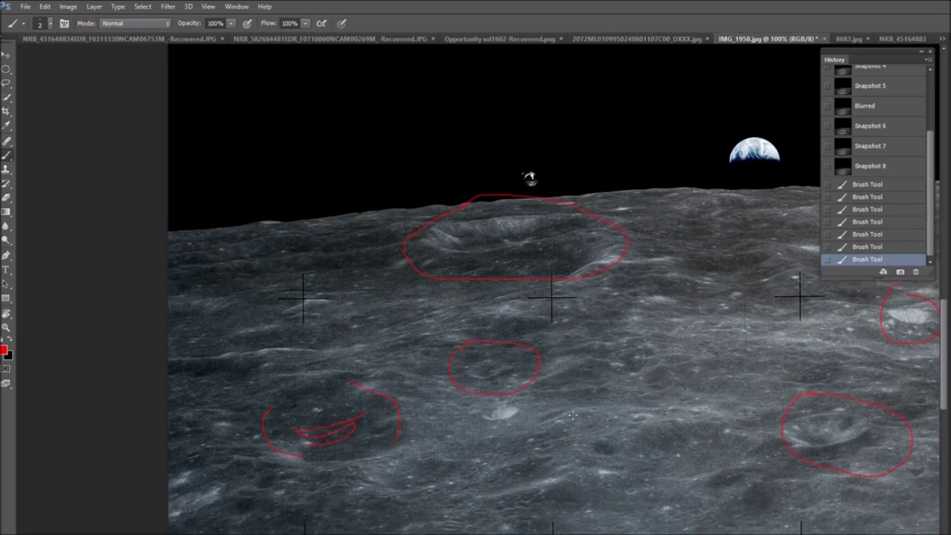
{"action": "scroll", "coordinate": [573, 416], "scroll_direction": "down", "scroll_amount": 2}
{"action": "key", "text": "ctrl+plus"}
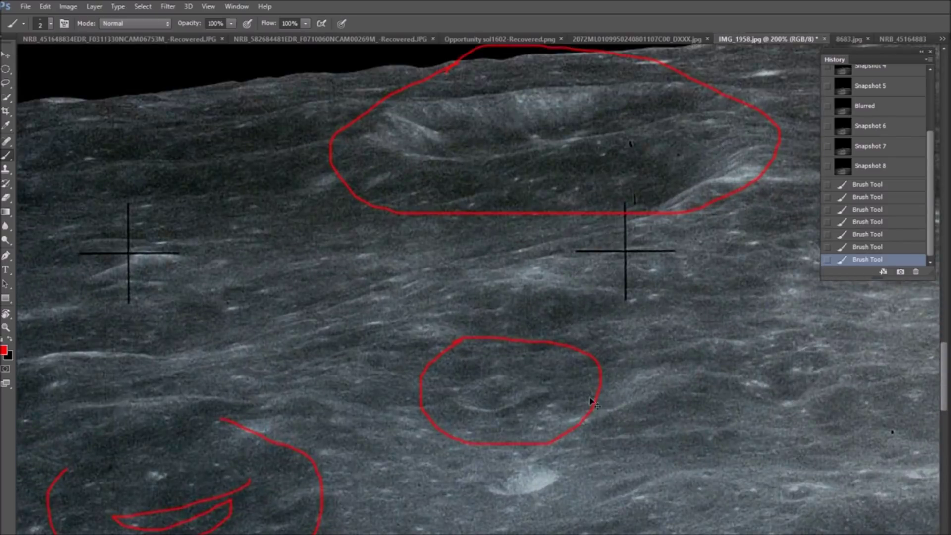
{"action": "key", "text": "ctrl+plus"}
{"action": "scroll", "coordinate": [895, 144], "scroll_direction": "up", "scroll_amount": 5}
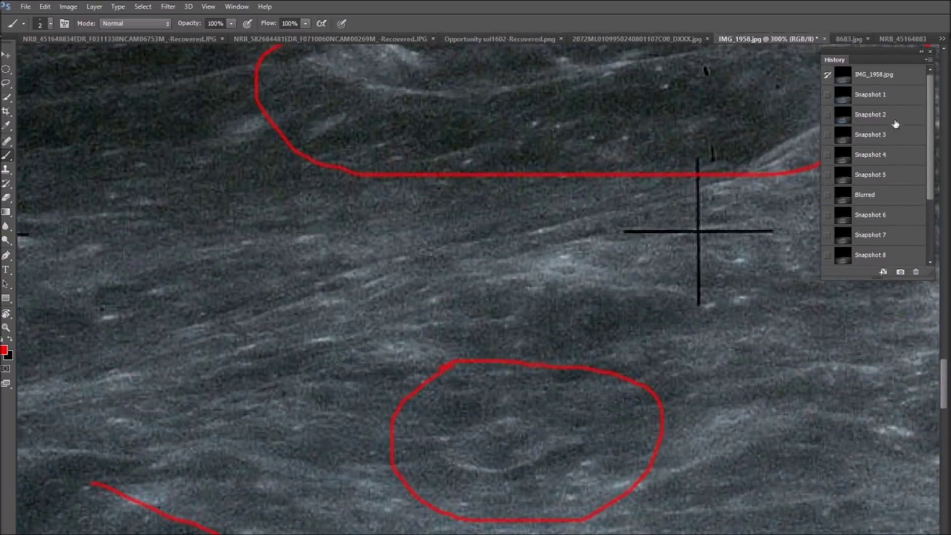
{"action": "left_click", "coordinate": [891, 95]}
Mark the faint formation's curved lower edge in red as a line and as a closed outline, clearing each attempt with Snapshot 1.
{"action": "mouse_move", "coordinate": [339, 406]}
{"action": "left_mouse_down"}
{"action": "mouse_move", "coordinate": [356, 429]}
{"action": "mouse_move", "coordinate": [444, 423]}
{"action": "left_mouse_up"}
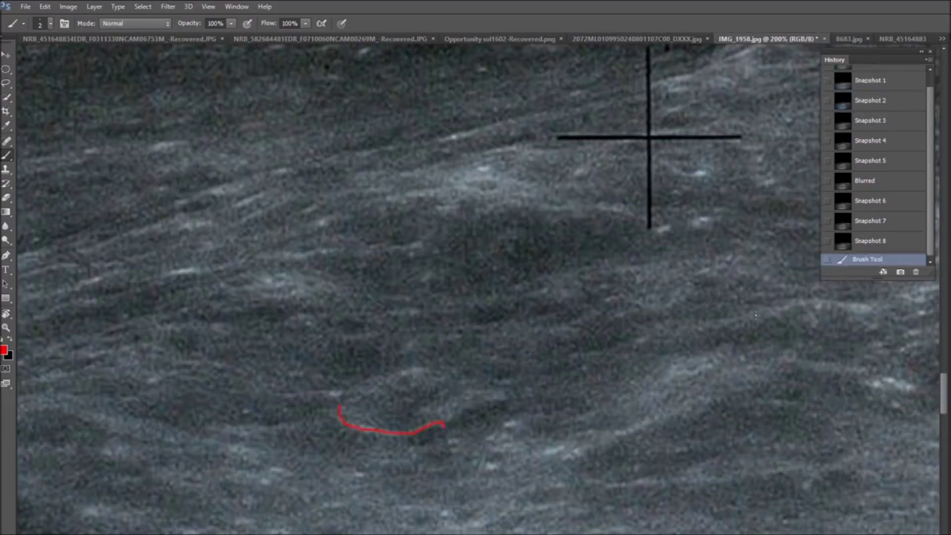
{"action": "left_click", "coordinate": [891, 81]}
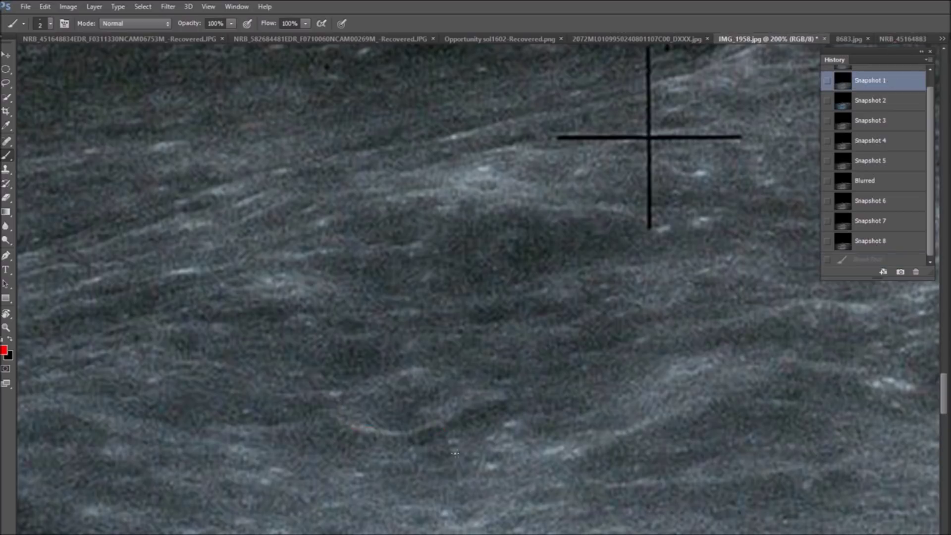
{"action": "mouse_move", "coordinate": [348, 445]}
{"action": "left_mouse_down"}
{"action": "mouse_move", "coordinate": [431, 442]}
{"action": "mouse_move", "coordinate": [456, 424]}
{"action": "mouse_move", "coordinate": [425, 409]}
{"action": "left_mouse_up"}
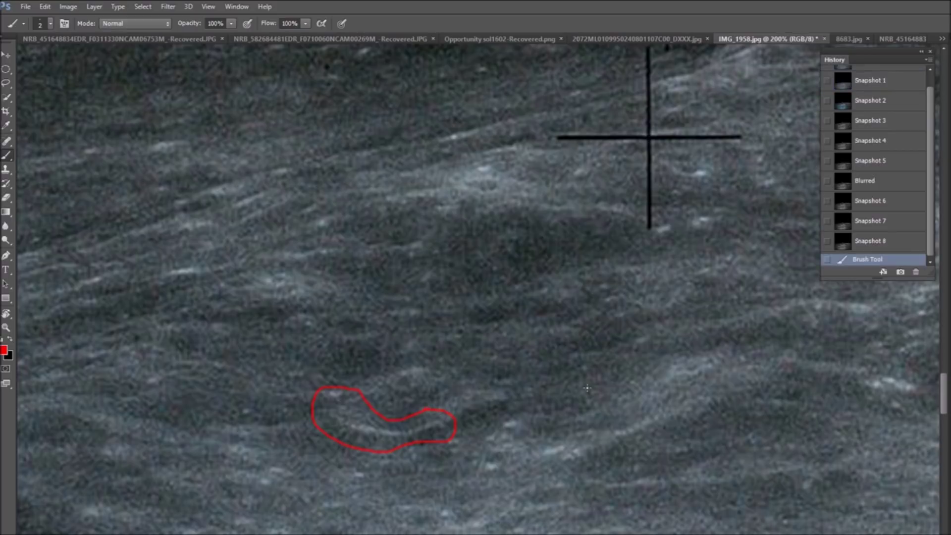
{"action": "scroll", "coordinate": [906, 114], "scroll_direction": "up", "scroll_amount": 1}
{"action": "left_click", "coordinate": [904, 97]}
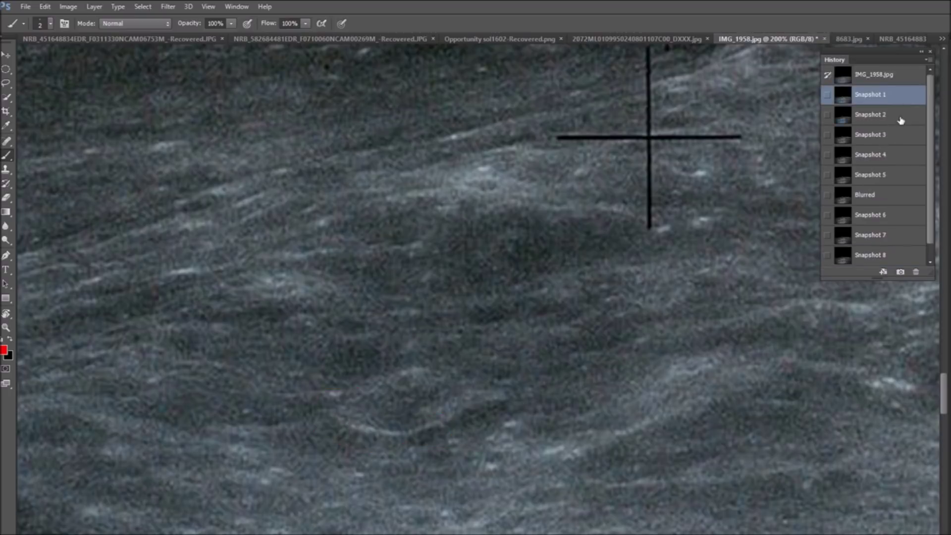
Load the higher-contrast Snapshot 2 and examine the faint formation above the small bright crater at 200% zoom.
{"action": "scroll", "coordinate": [614, 224], "scroll_direction": "down", "scroll_amount": 2}
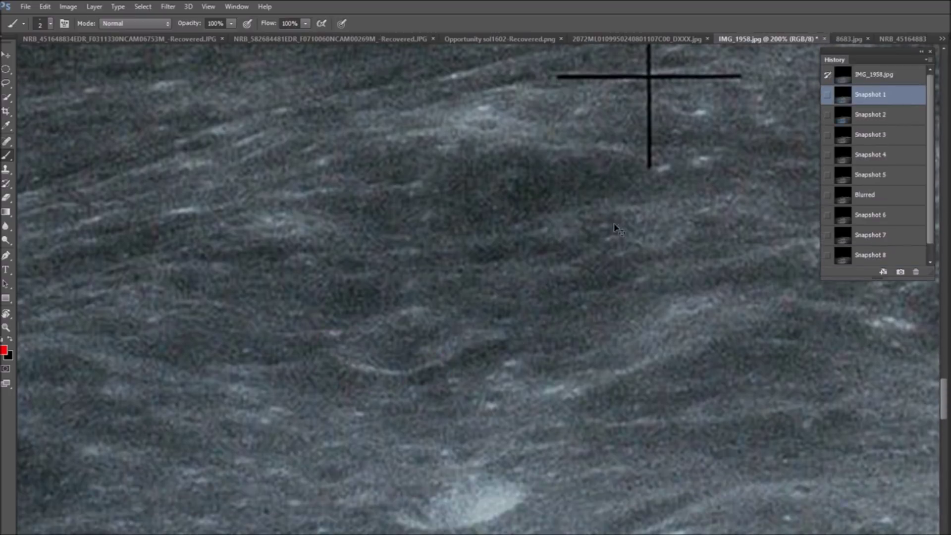
{"action": "key", "text": "ctrl+minus"}
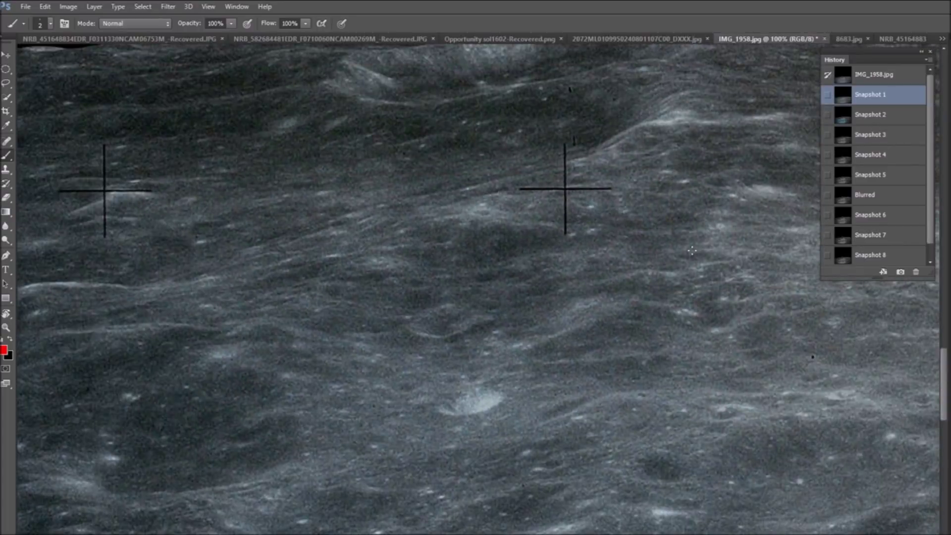
{"action": "left_click", "coordinate": [889, 122]}
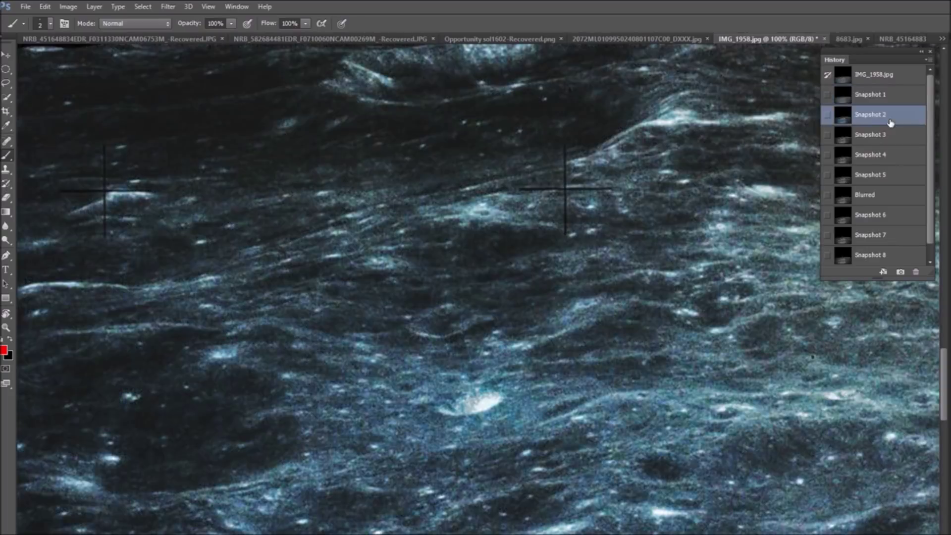
{"action": "key", "text": "ctrl+plus"}
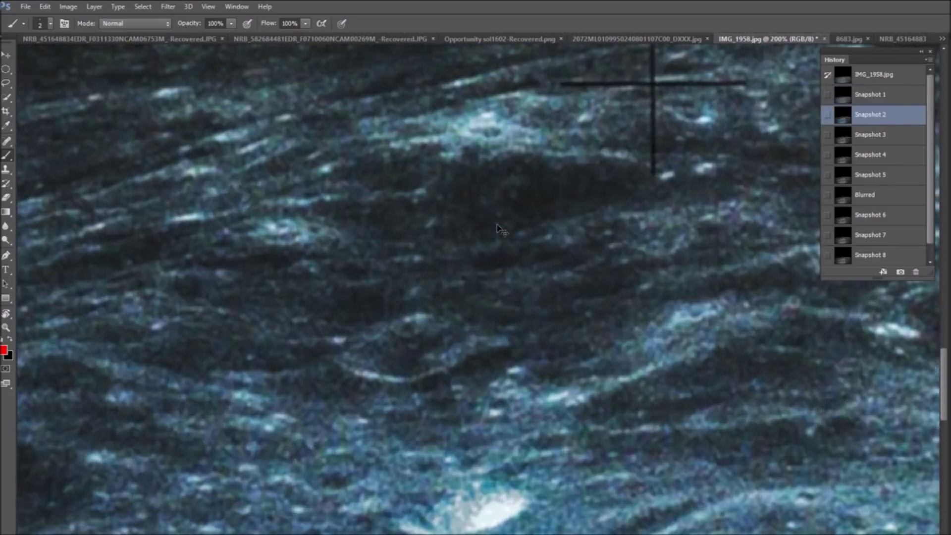
Trace in red the formation's lower edge, small upper knob and right-hand arm, and restore Snapshot 2 to clear the strokes.
{"action": "left_click_drag", "start_coordinate": [357, 370], "coordinate": [448, 372]}
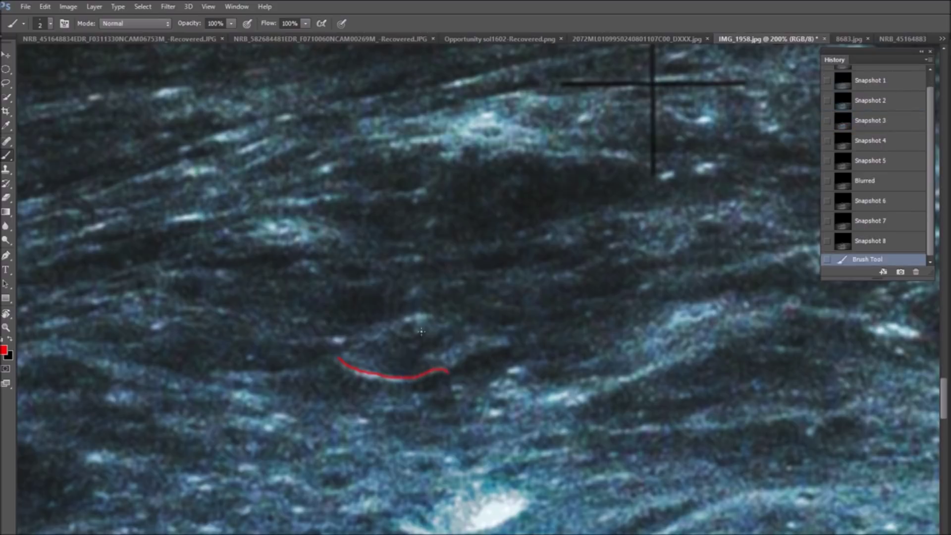
{"action": "mouse_move", "coordinate": [408, 316]}
{"action": "left_mouse_down"}
{"action": "mouse_move", "coordinate": [384, 325]}
{"action": "mouse_move", "coordinate": [396, 338]}
{"action": "mouse_move", "coordinate": [422, 331]}
{"action": "mouse_move", "coordinate": [407, 320]}
{"action": "left_mouse_up"}
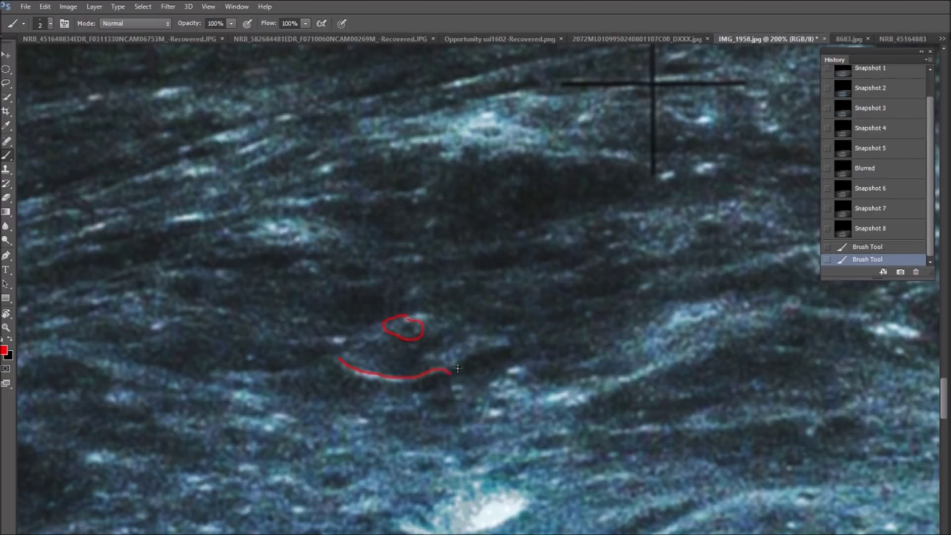
{"action": "left_click_drag", "start_coordinate": [451, 371], "coordinate": [498, 351]}
{"action": "mouse_move", "coordinate": [498, 334]}
{"action": "left_mouse_down"}
{"action": "mouse_move", "coordinate": [478, 335]}
{"action": "mouse_move", "coordinate": [435, 312]}
{"action": "left_mouse_up"}
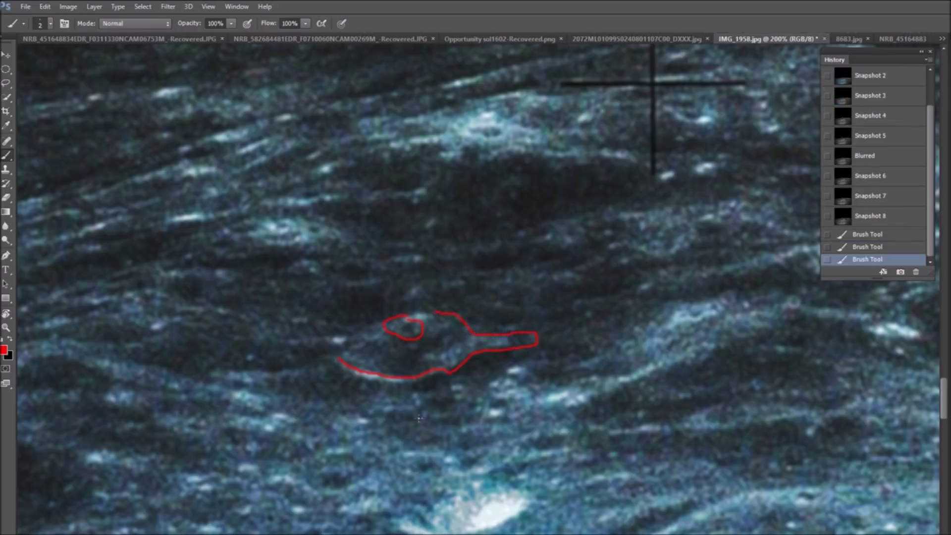
{"action": "scroll", "coordinate": [906, 149], "scroll_direction": "up", "scroll_amount": 2}
{"action": "left_click", "coordinate": [910, 119]}
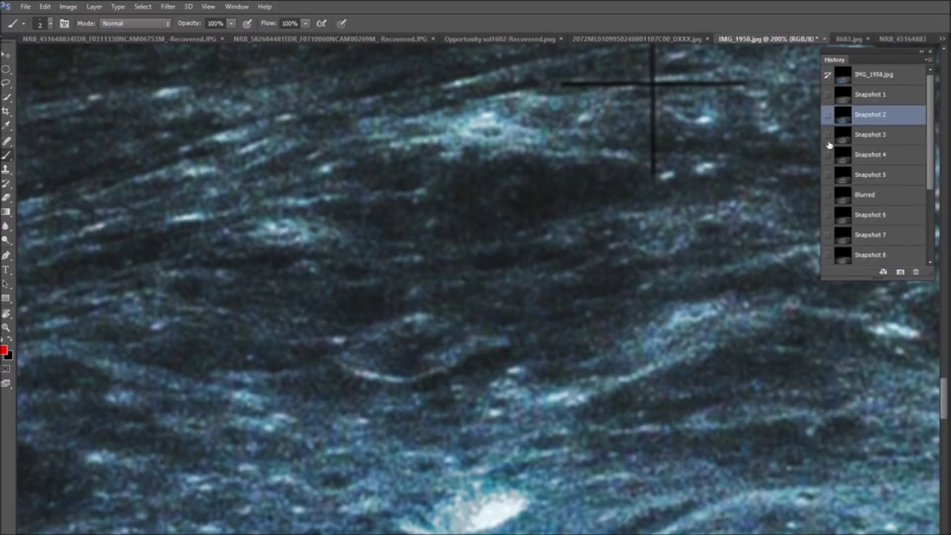
Load the black-and-white Snapshot 3 and lighten the formation's outline and right-hand arm with the Dodge tool.
{"action": "left_click", "coordinate": [869, 137]}
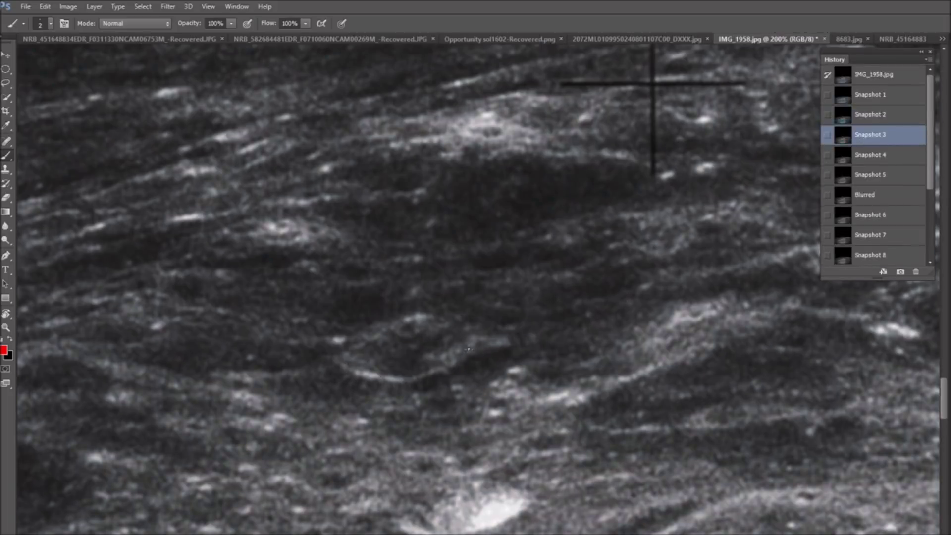
{"action": "left_click", "coordinate": [6, 240]}
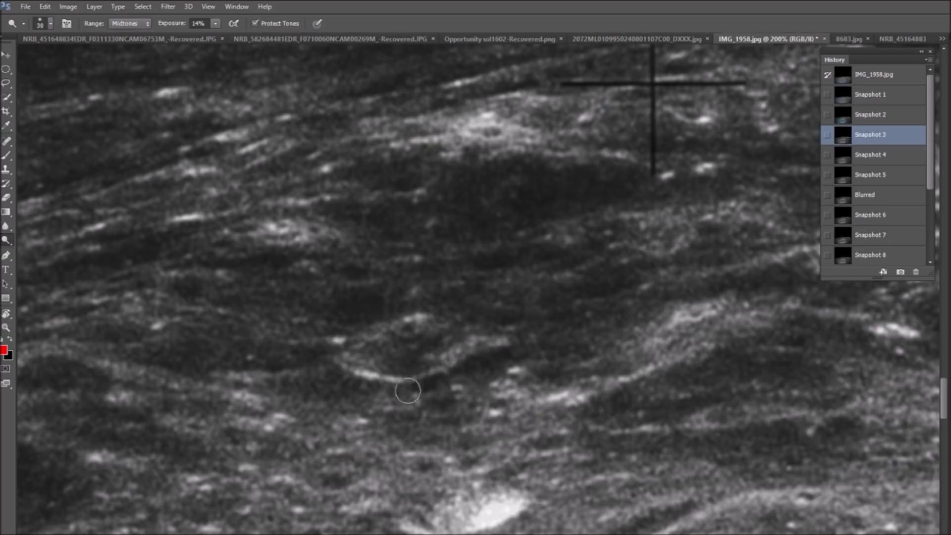
{"action": "mouse_move", "coordinate": [303, 330]}
{"action": "left_mouse_down"}
{"action": "mouse_move", "coordinate": [388, 378]}
{"action": "mouse_move", "coordinate": [456, 384]}
{"action": "mouse_move", "coordinate": [439, 392]}
{"action": "mouse_move", "coordinate": [566, 384]}
{"action": "left_mouse_up"}
{"action": "left_click", "coordinate": [512, 327]}
{"action": "left_click", "coordinate": [511, 314]}
{"action": "left_click", "coordinate": [515, 317]}
{"action": "left_click", "coordinate": [518, 320]}
Compare the formation in Snapshot 3 and Snapshot 4, leaving Snapshot 4 loaded.
{"action": "scroll", "coordinate": [899, 144], "scroll_direction": "up", "scroll_amount": 4}
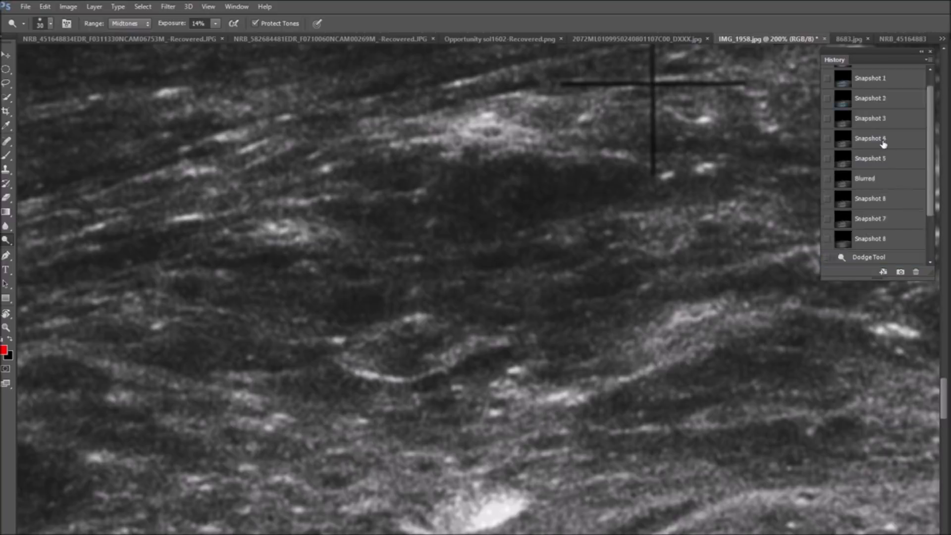
{"action": "left_click", "coordinate": [900, 156]}
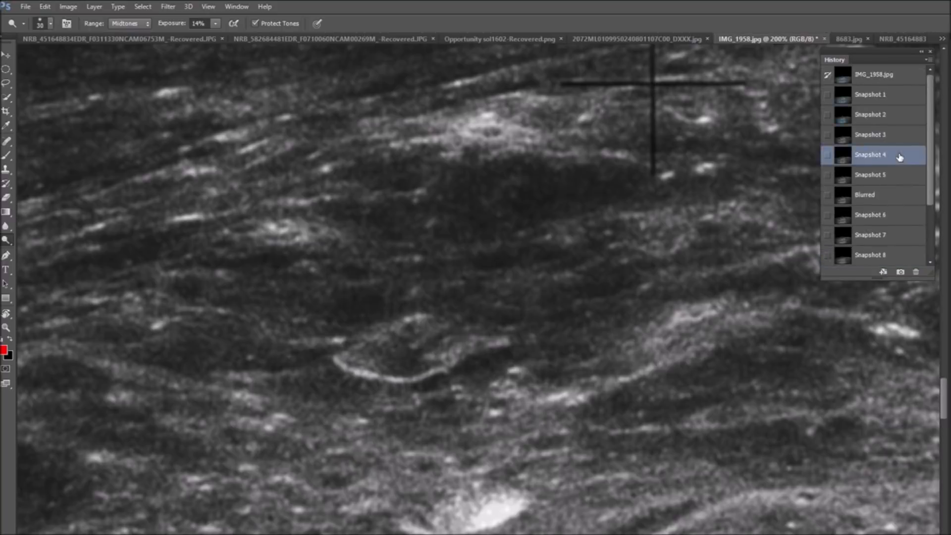
{"action": "left_click", "coordinate": [904, 140]}
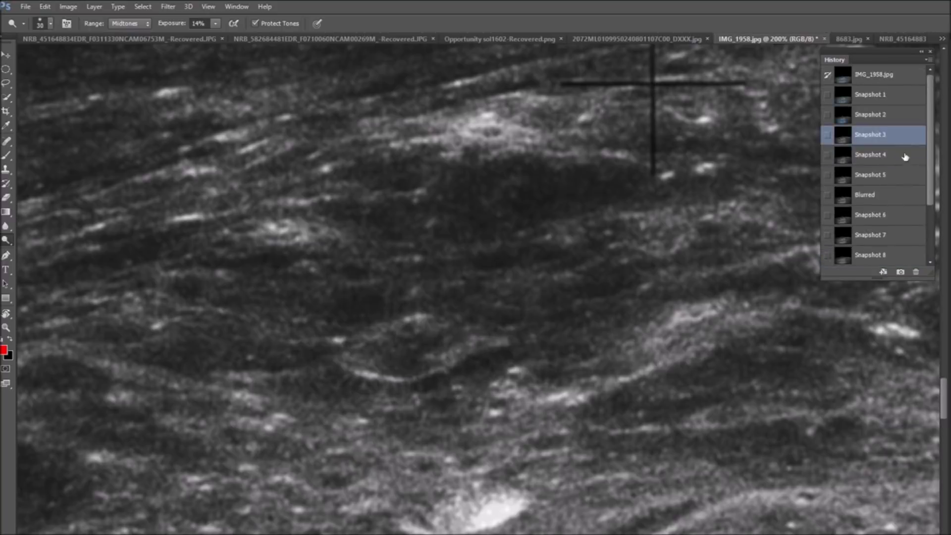
{"action": "left_click", "coordinate": [905, 157]}
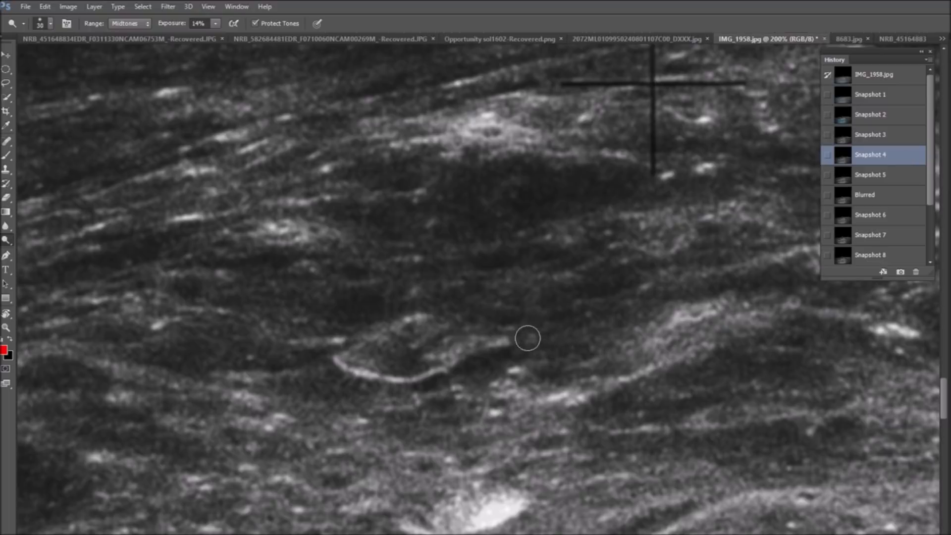
Brush a red ring and two parallel lines around the formation's right-hand arm, and restore Snapshot 4 to clear them.
{"action": "left_click", "coordinate": [6, 156]}
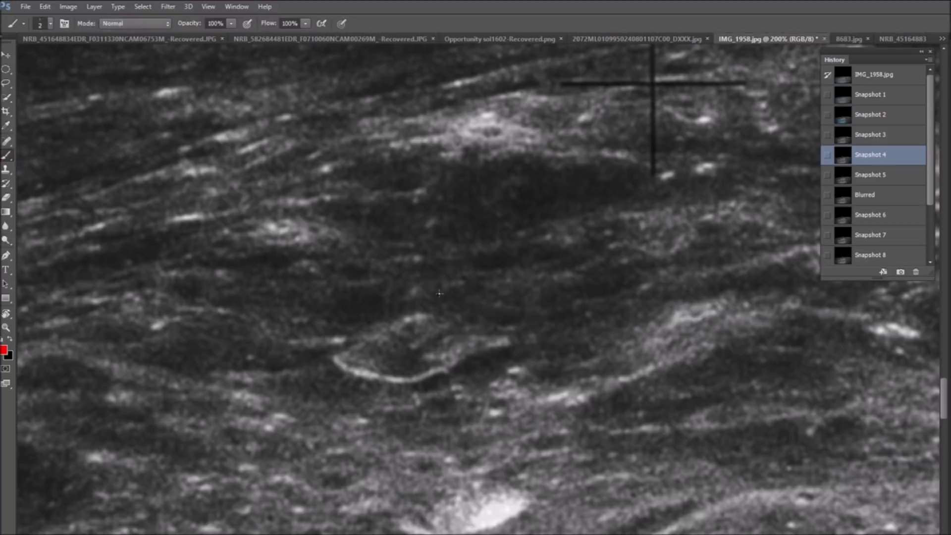
{"action": "mouse_move", "coordinate": [525, 316]}
{"action": "left_mouse_down"}
{"action": "mouse_move", "coordinate": [517, 334]}
{"action": "mouse_move", "coordinate": [545, 337]}
{"action": "mouse_move", "coordinate": [526, 317]}
{"action": "left_mouse_up"}
{"action": "left_click_drag", "start_coordinate": [474, 335], "coordinate": [540, 348]}
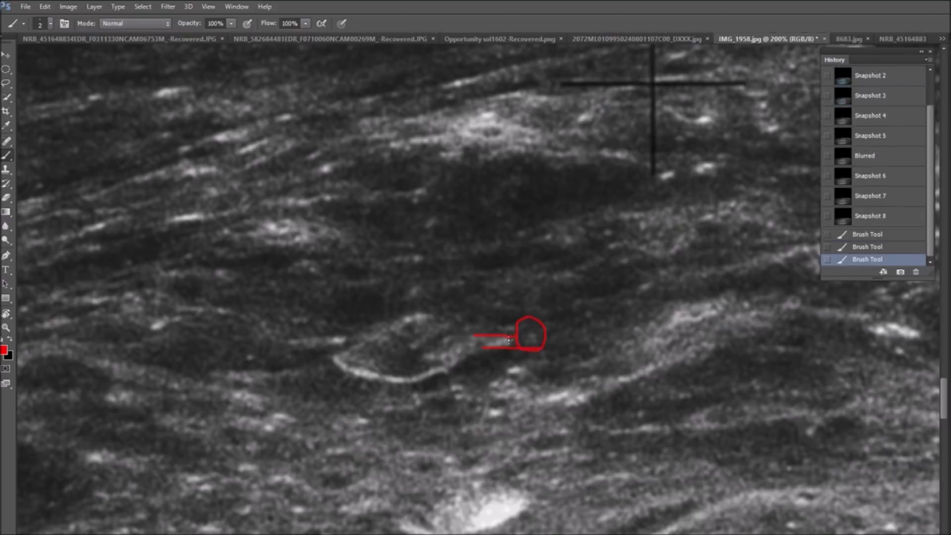
{"action": "left_click", "coordinate": [901, 115]}
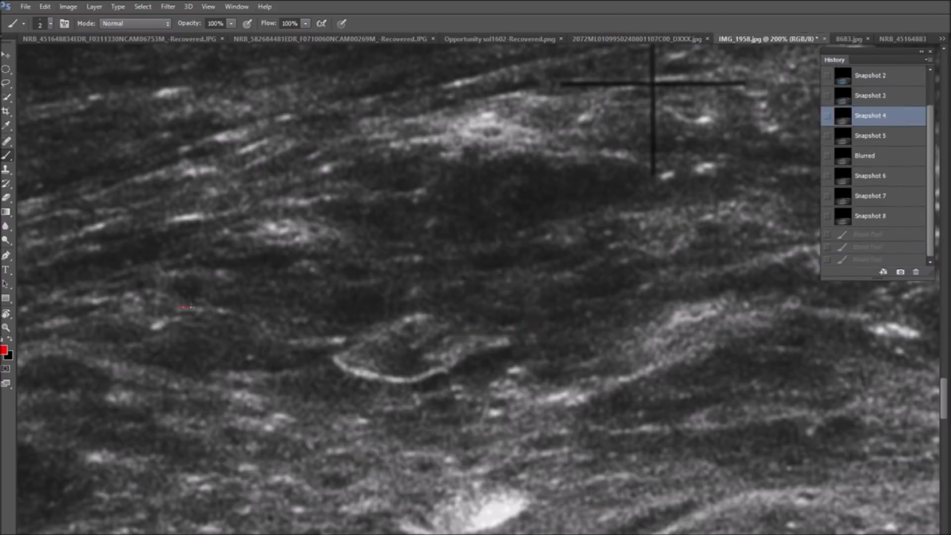
Trace in red the upper and lower edges of the winding band that joins the formation from the left.
{"action": "left_click_drag", "start_coordinate": [249, 316], "coordinate": [267, 334]}
{"action": "left_click_drag", "start_coordinate": [324, 339], "coordinate": [329, 339]}
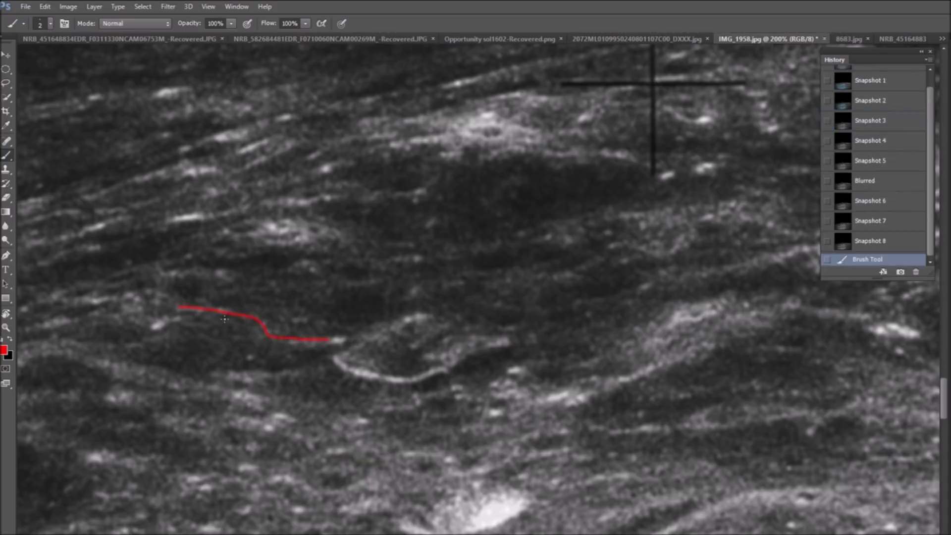
{"action": "left_click_drag", "start_coordinate": [214, 326], "coordinate": [253, 332]}
{"action": "left_click_drag", "start_coordinate": [326, 347], "coordinate": [335, 347]}
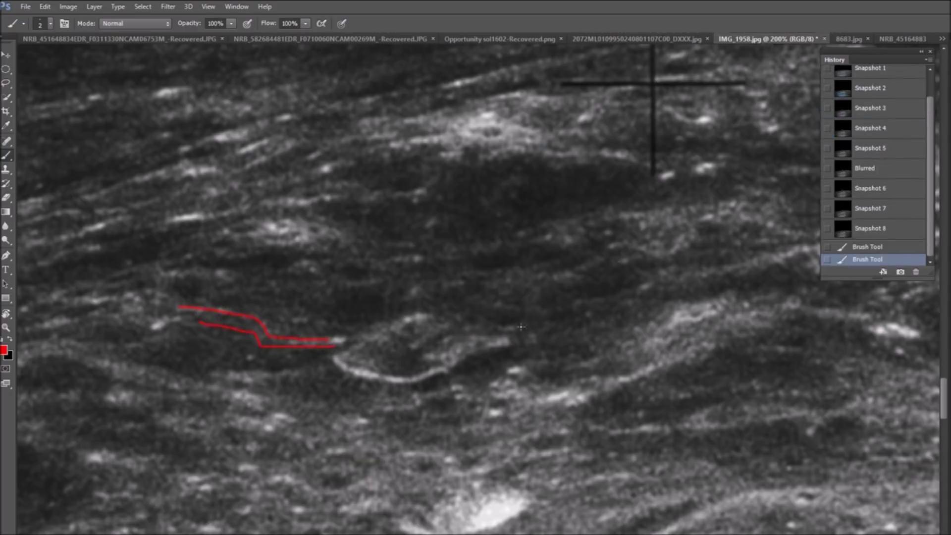
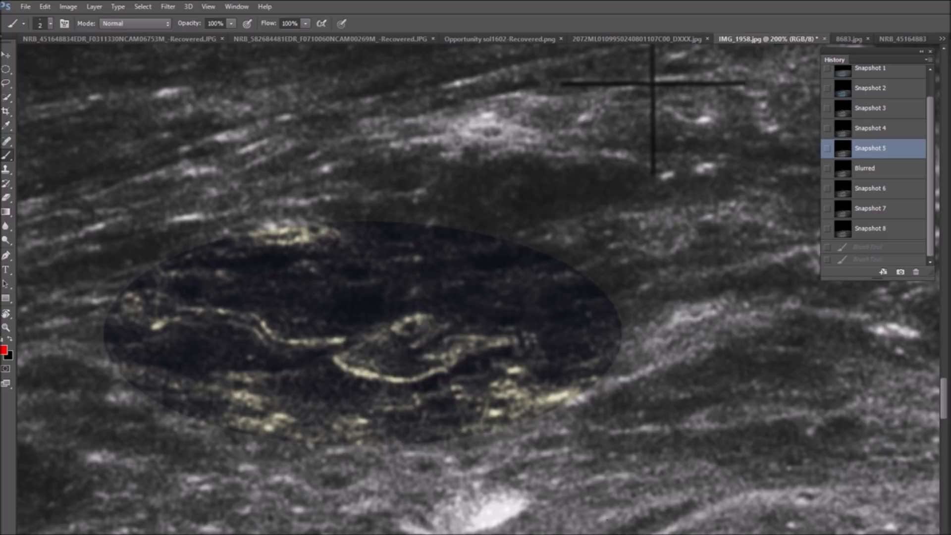
Circle in red the bright spot just beneath the formation's right-hand arm, inside the tinted ellipse of Snapshot 5.
{"action": "scroll", "coordinate": [478, 288], "scroll_direction": "left", "scroll_amount": 3}
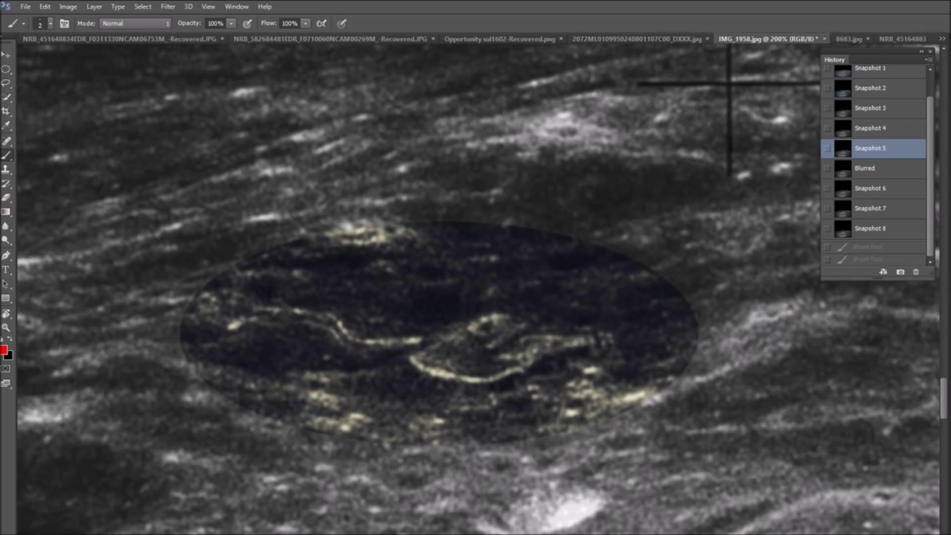
{"action": "key", "text": "ctrl+plus"}
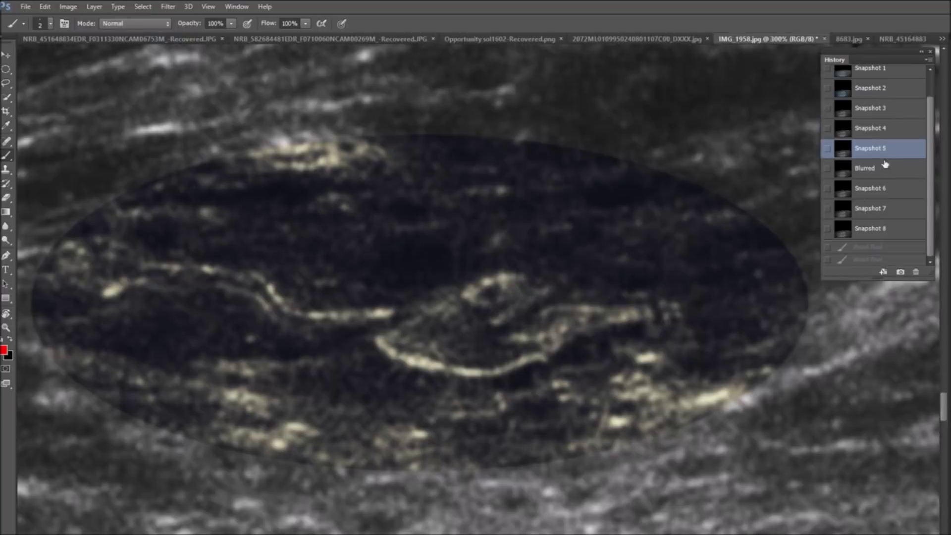
{"action": "scroll", "coordinate": [607, 365], "scroll_direction": "right", "scroll_amount": 3}
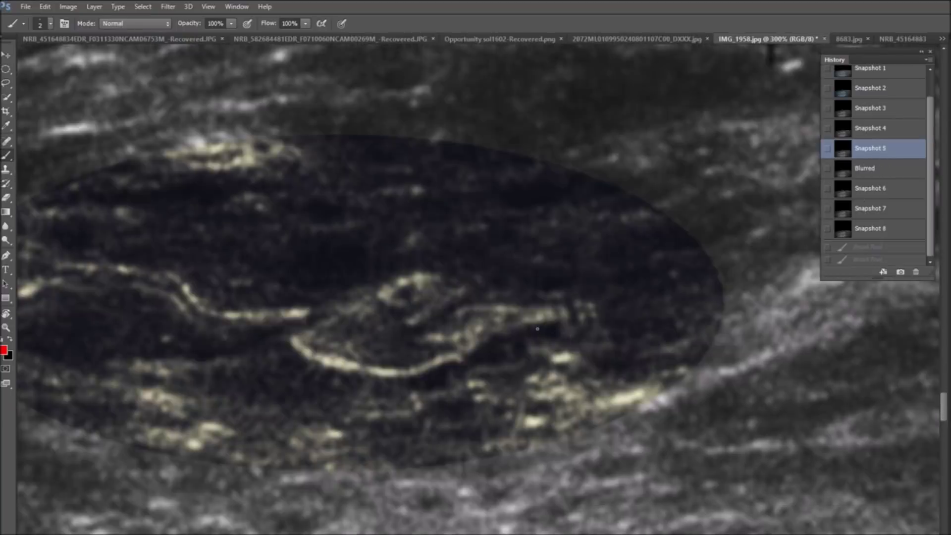
{"action": "mouse_move", "coordinate": [541, 335]}
{"action": "left_mouse_down"}
{"action": "mouse_move", "coordinate": [572, 376]}
{"action": "mouse_move", "coordinate": [577, 345]}
{"action": "mouse_move", "coordinate": [539, 337]}
{"action": "left_mouse_up"}
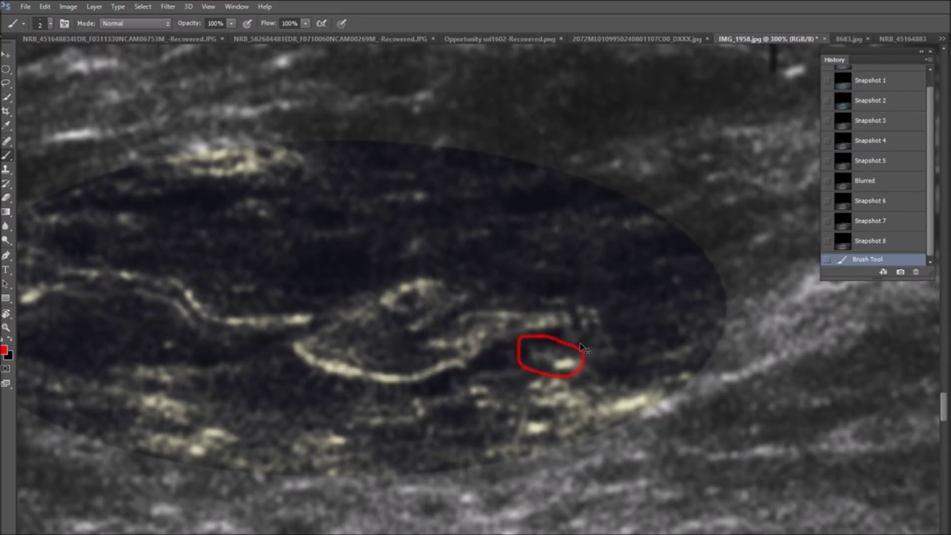
{"action": "key", "text": "ctrl+minus"}
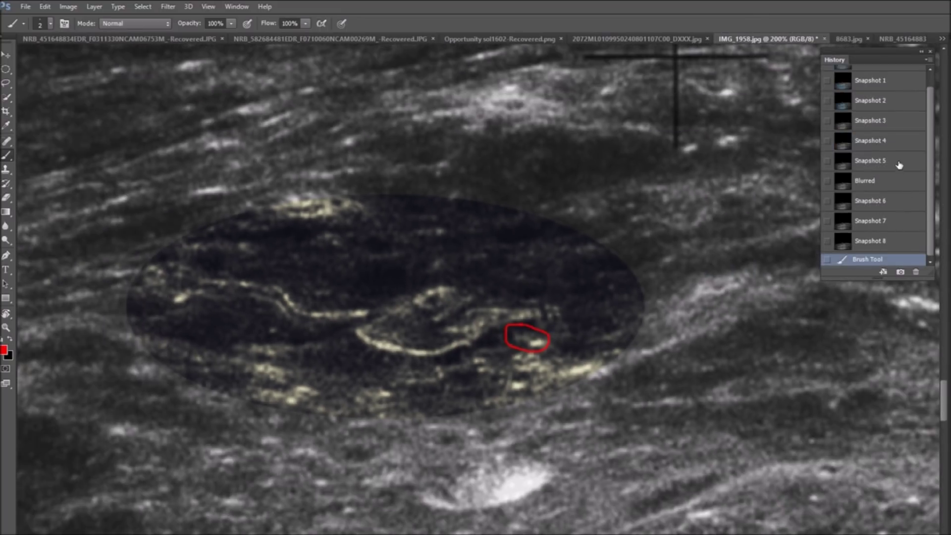
Brush two red arrows pointing down at the formation inside the tinted ellipse of Snapshot 5, and restore that snapshot to clear them.
{"action": "left_click", "coordinate": [898, 165]}
{"action": "key", "text": "ctrl+minus"}
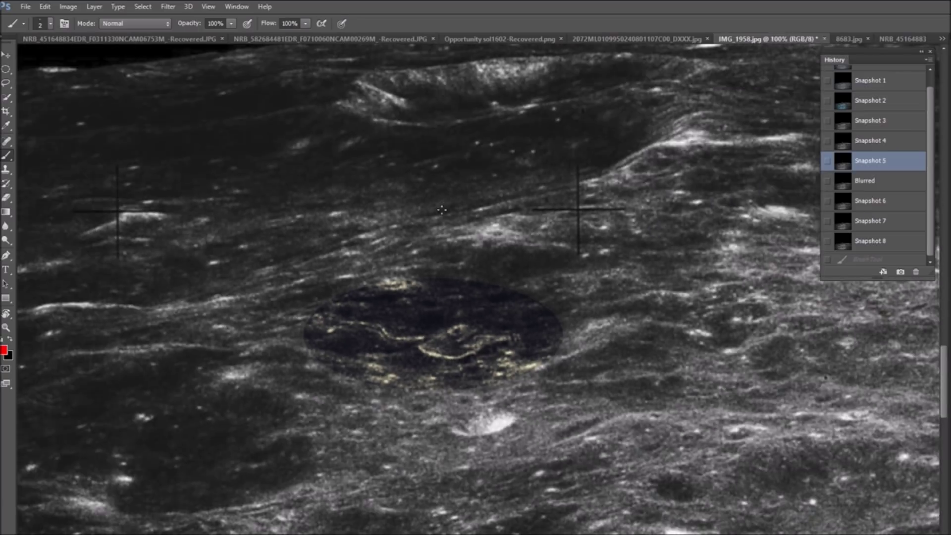
{"action": "mouse_move", "coordinate": [302, 92]}
{"action": "left_mouse_down"}
{"action": "mouse_move", "coordinate": [405, 259]}
{"action": "mouse_move", "coordinate": [383, 261]}
{"action": "left_mouse_up"}
{"action": "left_click_drag", "start_coordinate": [430, 284], "coordinate": [422, 257]}
{"action": "mouse_move", "coordinate": [398, 117]}
{"action": "left_mouse_down"}
{"action": "mouse_move", "coordinate": [504, 317]}
{"action": "mouse_move", "coordinate": [478, 303]}
{"action": "mouse_move", "coordinate": [509, 296]}
{"action": "left_mouse_up"}
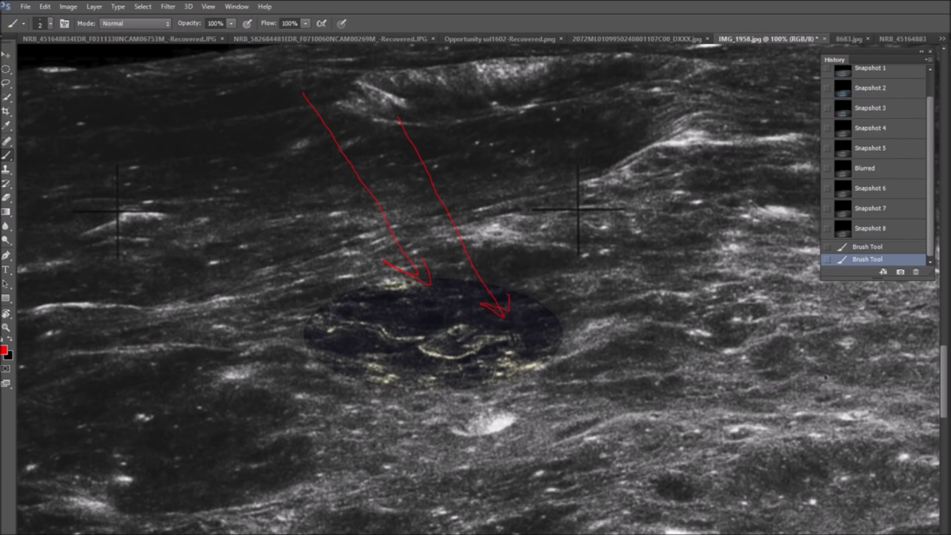
{"action": "left_click", "coordinate": [904, 148]}
Outline in red the small curved patch beneath the formation's right-hand arm and put three red dots inside the outline.
{"action": "key", "text": "ctrl+plus"}
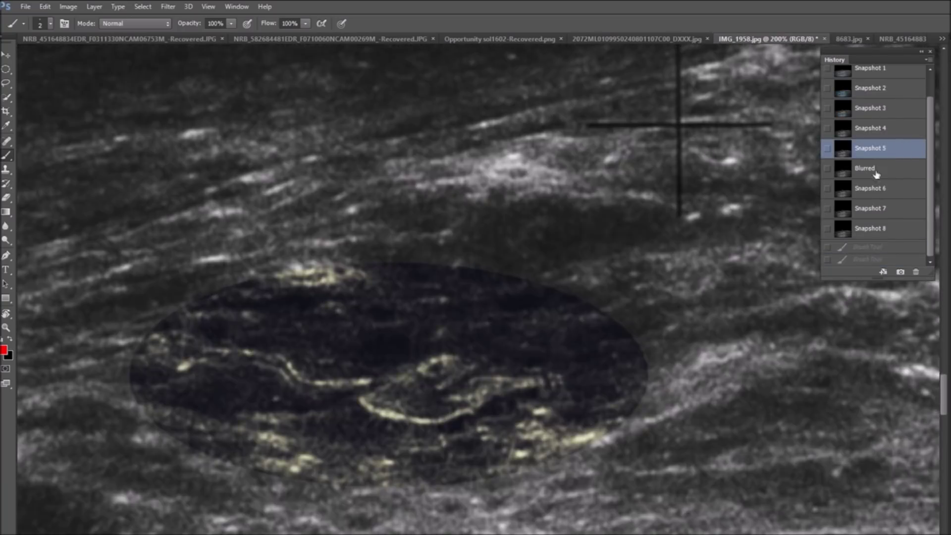
{"action": "key", "text": "ctrl+plus"}
{"action": "scroll", "coordinate": [664, 417], "scroll_direction": "down", "scroll_amount": 3}
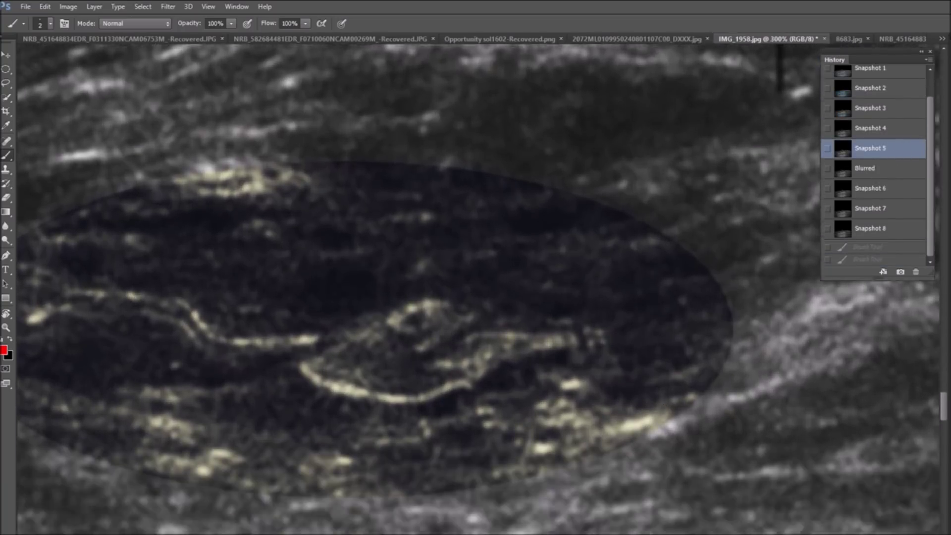
{"action": "key", "text": "ctrl+plus"}
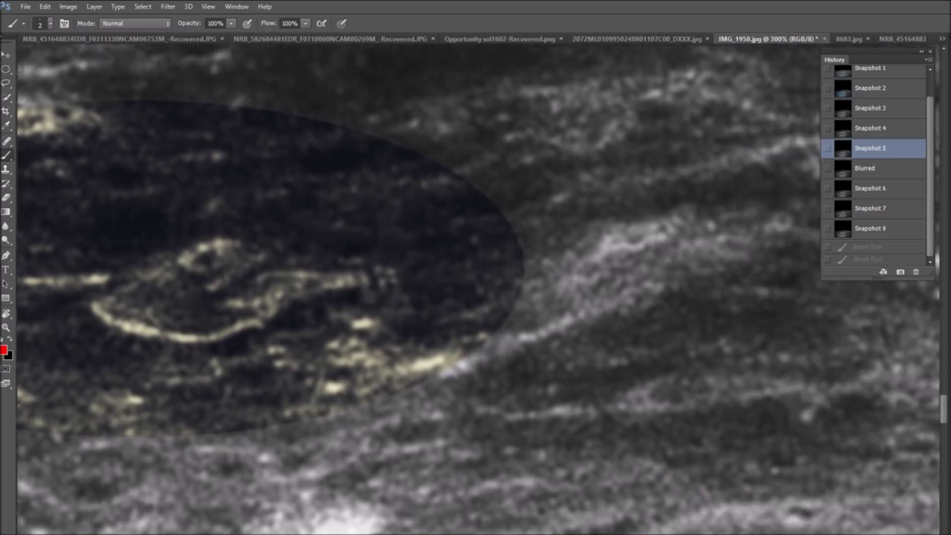
{"action": "scroll", "coordinate": [478, 289], "scroll_direction": "left", "scroll_amount": 5}
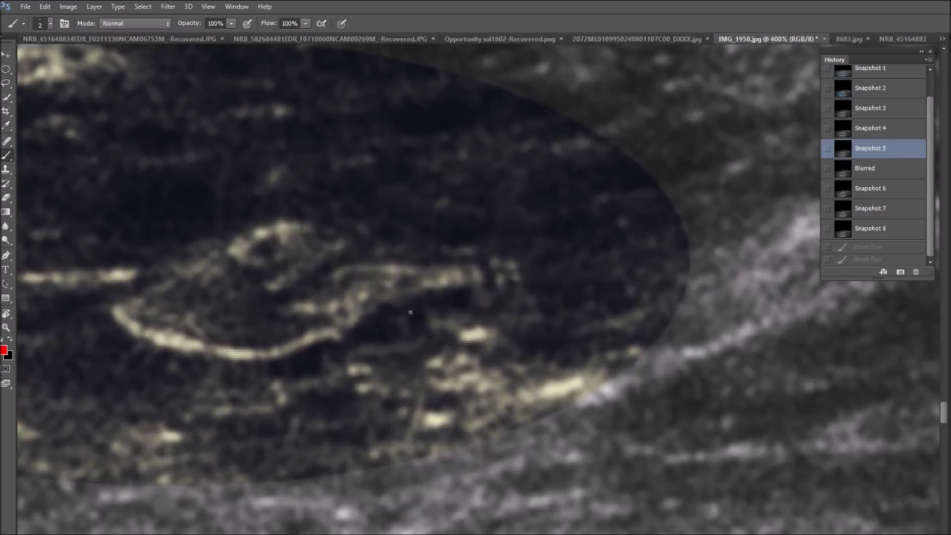
{"action": "mouse_move", "coordinate": [423, 309]}
{"action": "left_mouse_down"}
{"action": "mouse_move", "coordinate": [425, 324]}
{"action": "mouse_move", "coordinate": [481, 340]}
{"action": "mouse_move", "coordinate": [485, 324]}
{"action": "mouse_move", "coordinate": [471, 313]}
{"action": "mouse_move", "coordinate": [422, 307]}
{"action": "left_mouse_up"}
{"action": "left_click", "coordinate": [439, 315]}
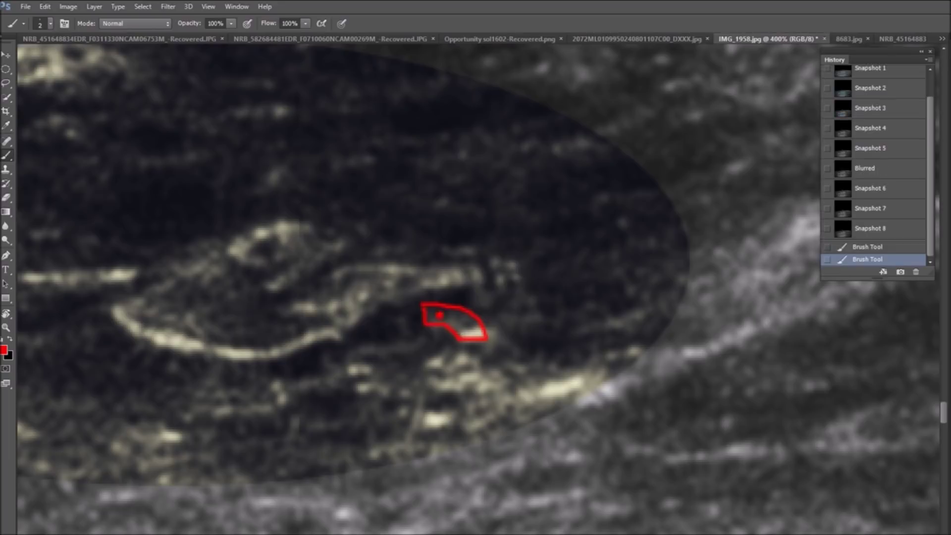
{"action": "left_click", "coordinate": [470, 325]}
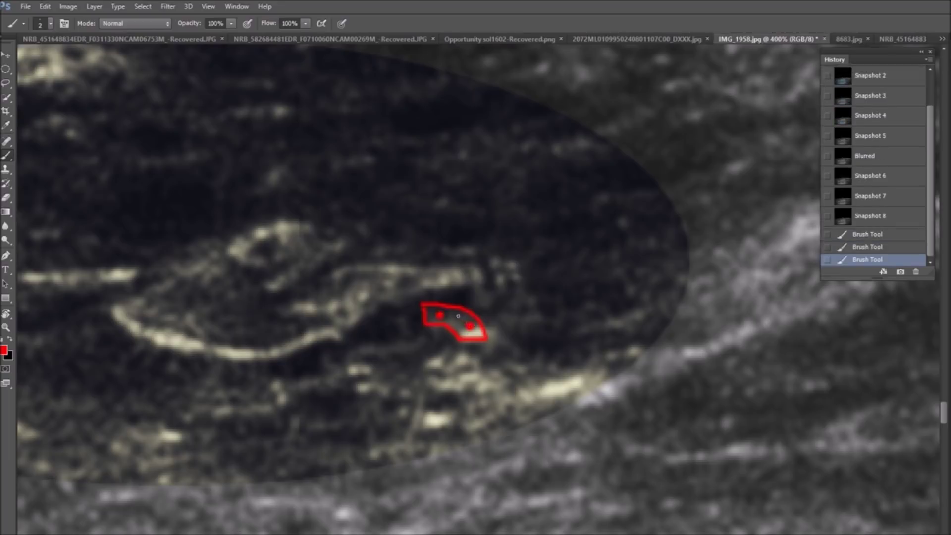
{"action": "left_click", "coordinate": [458, 316]}
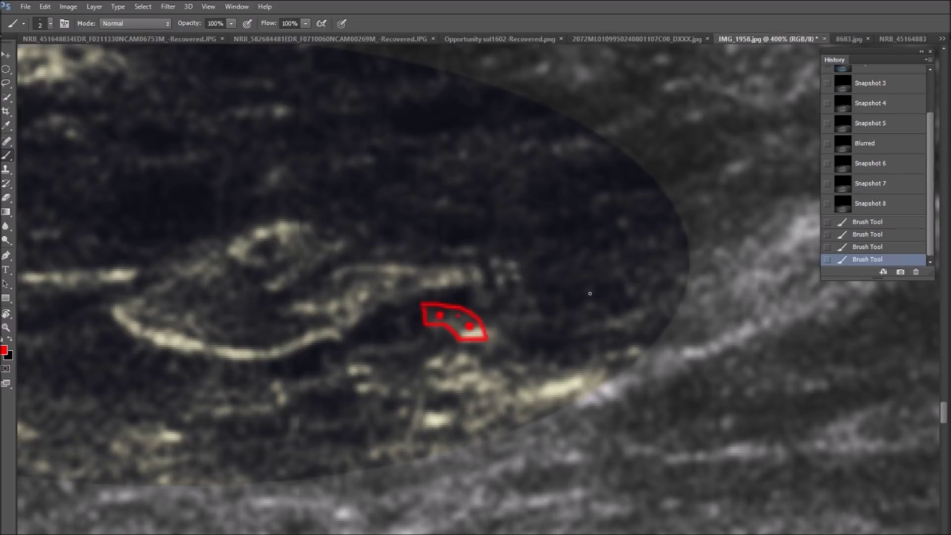
Brush a long red arrow from the ellipse's upper edge towards the outlined patch, and restore Snapshot 5 to clear the marks.
{"action": "scroll", "coordinate": [361, 191], "scroll_direction": "up", "scroll_amount": 3}
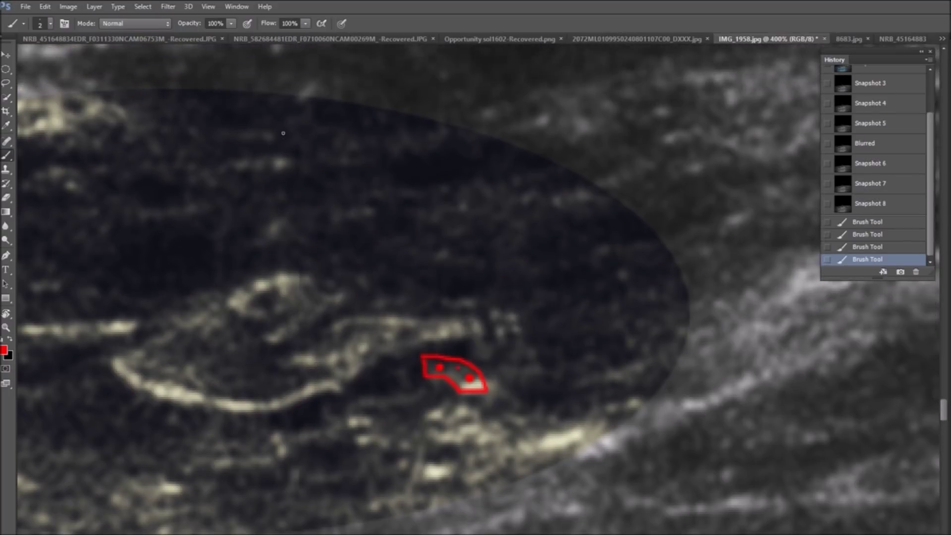
{"action": "mouse_move", "coordinate": [231, 70]}
{"action": "left_mouse_down"}
{"action": "mouse_move", "coordinate": [421, 313]}
{"action": "mouse_move", "coordinate": [371, 281]}
{"action": "mouse_move", "coordinate": [430, 273]}
{"action": "mouse_move", "coordinate": [437, 316]}
{"action": "left_mouse_up"}
{"action": "left_click", "coordinate": [911, 116]}
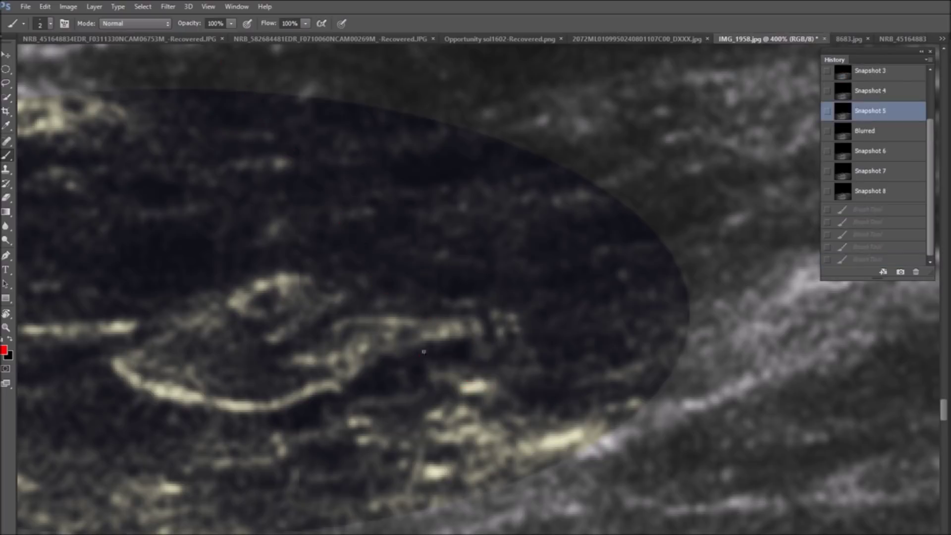
Outline the patch beneath the right-hand arm in red again, mark its bright end and interior, and restore Snapshot 5.
{"action": "mouse_move", "coordinate": [423, 359]}
{"action": "left_mouse_down"}
{"action": "mouse_move", "coordinate": [428, 374]}
{"action": "mouse_move", "coordinate": [461, 391]}
{"action": "left_mouse_up"}
{"action": "mouse_move", "coordinate": [425, 358]}
{"action": "left_mouse_down"}
{"action": "mouse_move", "coordinate": [462, 360]}
{"action": "mouse_move", "coordinate": [490, 386]}
{"action": "mouse_move", "coordinate": [463, 389]}
{"action": "left_mouse_up"}
{"action": "left_click_drag", "start_coordinate": [462, 389], "coordinate": [481, 386]}
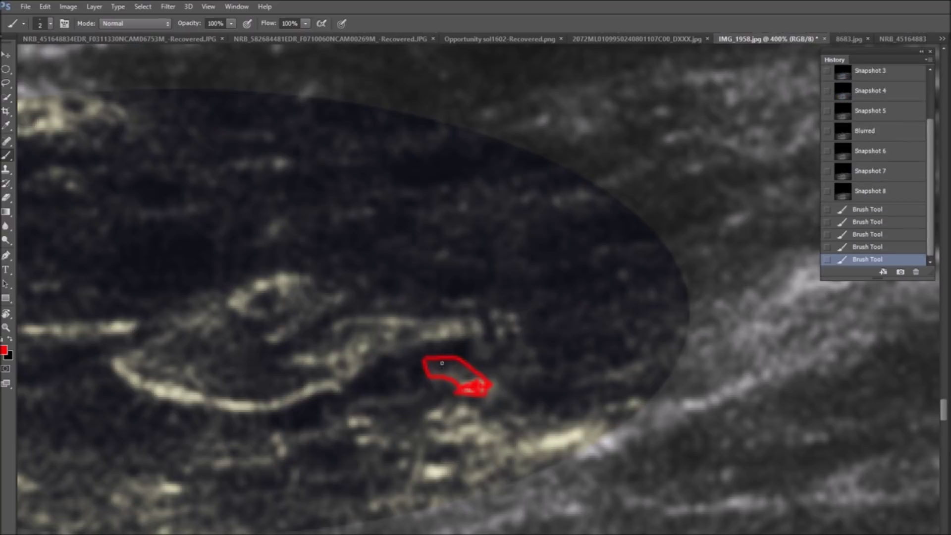
{"action": "left_click_drag", "start_coordinate": [439, 363], "coordinate": [462, 372]}
{"action": "mouse_move", "coordinate": [475, 338]}
{"action": "left_mouse_down"}
{"action": "mouse_move", "coordinate": [414, 340]}
{"action": "mouse_move", "coordinate": [345, 382]}
{"action": "left_mouse_up"}
{"action": "left_click", "coordinate": [870, 86]}
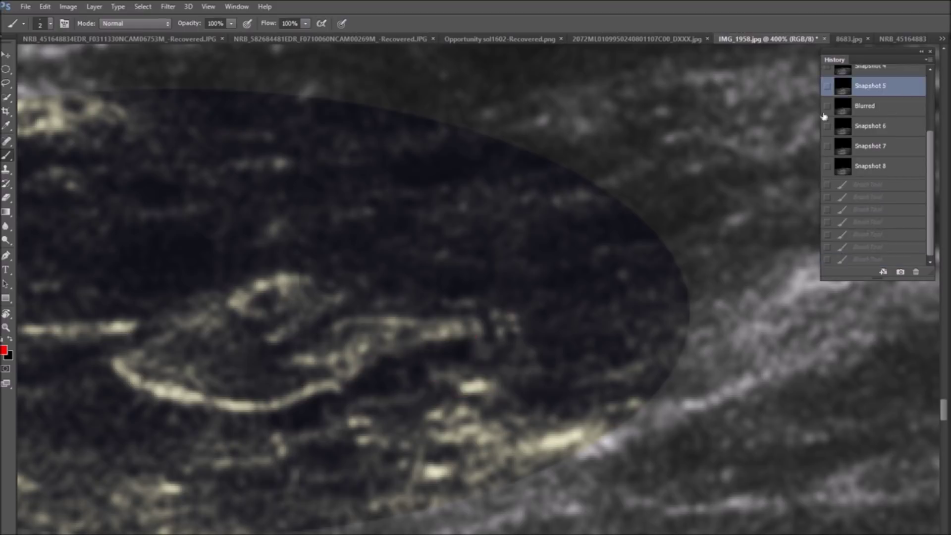
Dab red over the patch and its bright spot, add arrows to the formation's top and right-hand arm, and restore Snapshot 5.
{"action": "left_click", "coordinate": [428, 361]}
{"action": "left_click", "coordinate": [438, 362]}
{"action": "mouse_move", "coordinate": [439, 363]}
{"action": "left_mouse_down"}
{"action": "mouse_move", "coordinate": [461, 371]}
{"action": "mouse_move", "coordinate": [448, 376]}
{"action": "left_mouse_up"}
{"action": "mouse_move", "coordinate": [388, 194]}
{"action": "left_mouse_down"}
{"action": "mouse_move", "coordinate": [443, 304]}
{"action": "mouse_move", "coordinate": [463, 314]}
{"action": "mouse_move", "coordinate": [455, 285]}
{"action": "left_mouse_up"}
{"action": "mouse_move", "coordinate": [199, 182]}
{"action": "left_mouse_down"}
{"action": "mouse_move", "coordinate": [245, 271]}
{"action": "mouse_move", "coordinate": [282, 283]}
{"action": "mouse_move", "coordinate": [280, 250]}
{"action": "left_mouse_up"}
{"action": "left_click_drag", "start_coordinate": [461, 387], "coordinate": [468, 384]}
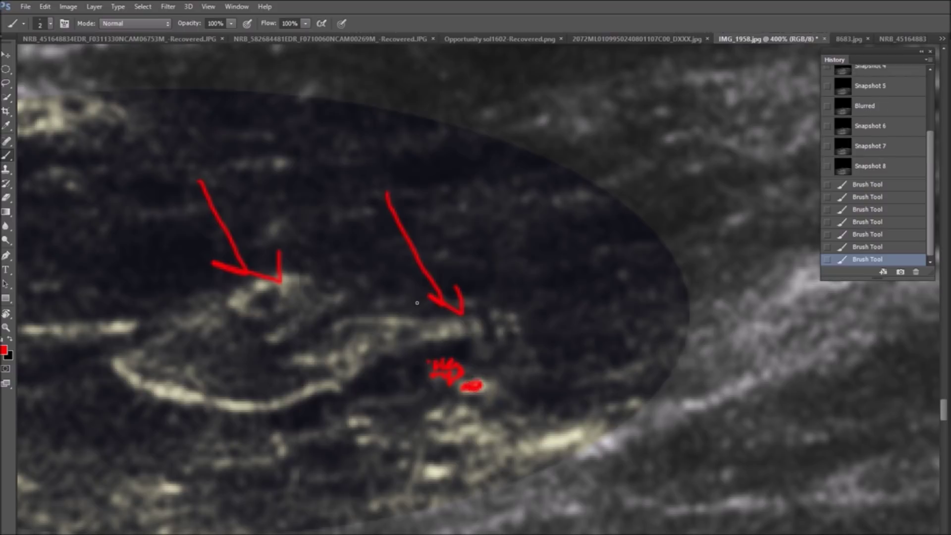
{"action": "left_click", "coordinate": [902, 88]}
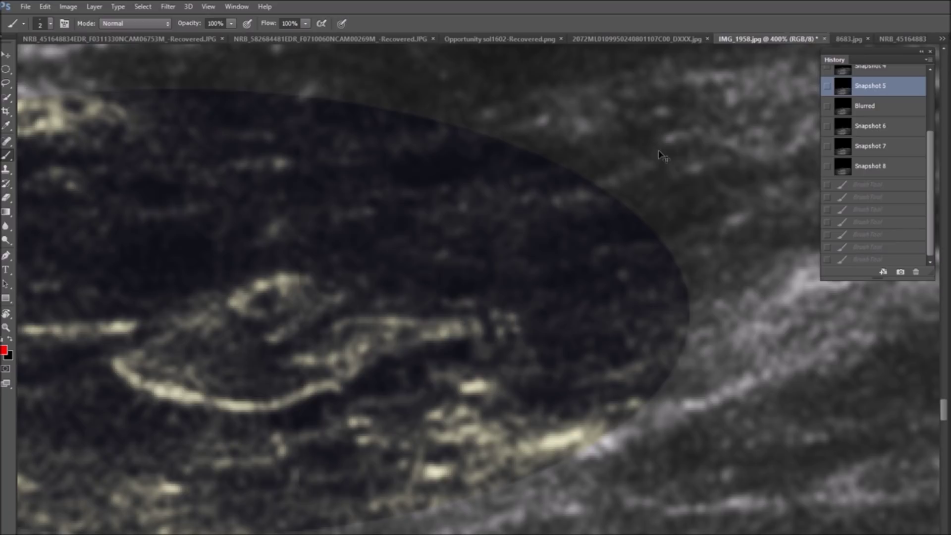
Trace in red the formation's curved lower edge from its left tip to the right-hand arm, with short cross ticks near the left end.
{"action": "key", "text": "ctrl+minus"}
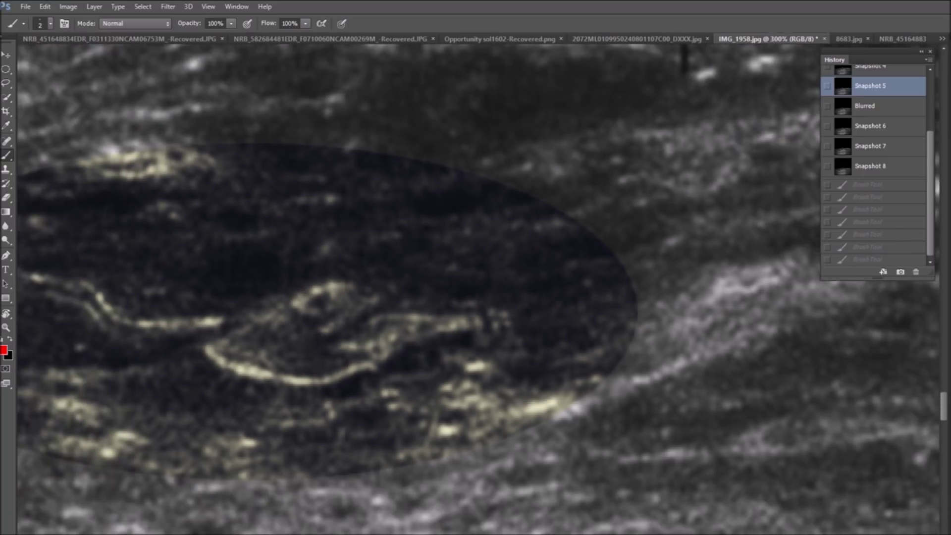
{"action": "scroll", "coordinate": [478, 289], "scroll_direction": "left", "scroll_amount": 3}
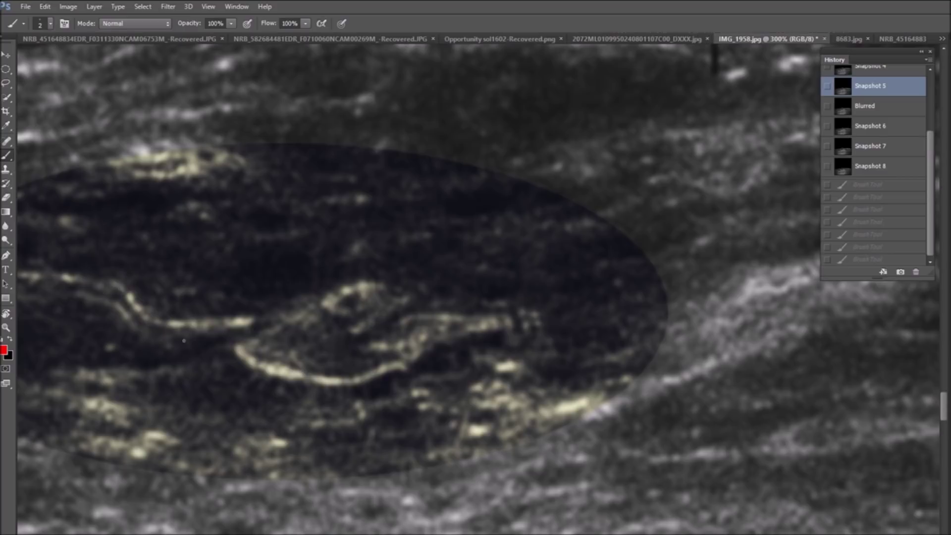
{"action": "scroll", "coordinate": [478, 289], "scroll_direction": "left", "scroll_amount": 5}
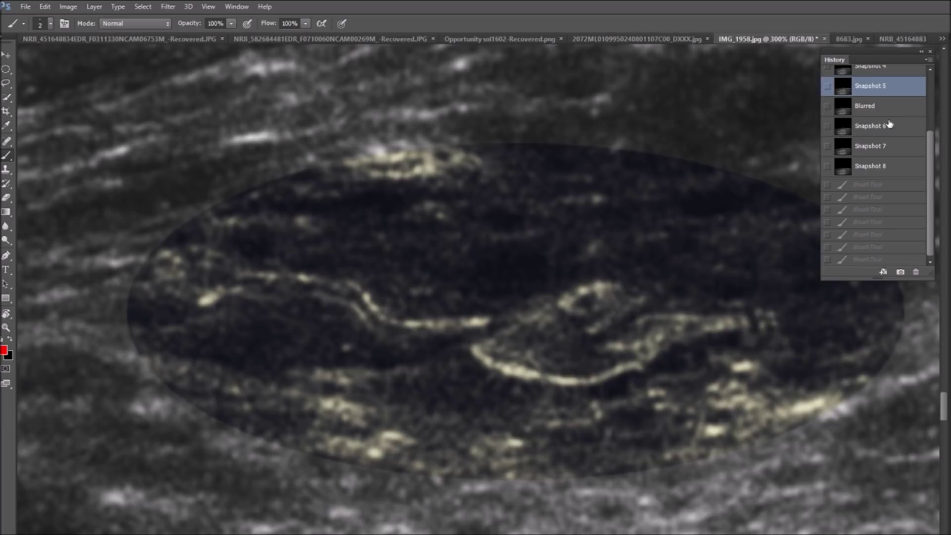
{"action": "scroll", "coordinate": [685, 247], "scroll_direction": "right", "scroll_amount": 3}
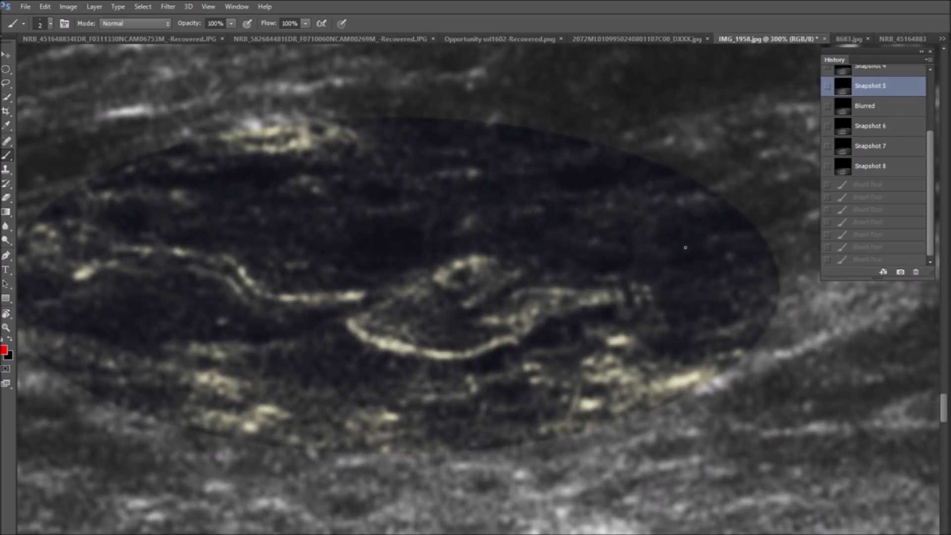
{"action": "left_click_drag", "start_coordinate": [348, 318], "coordinate": [376, 345]}
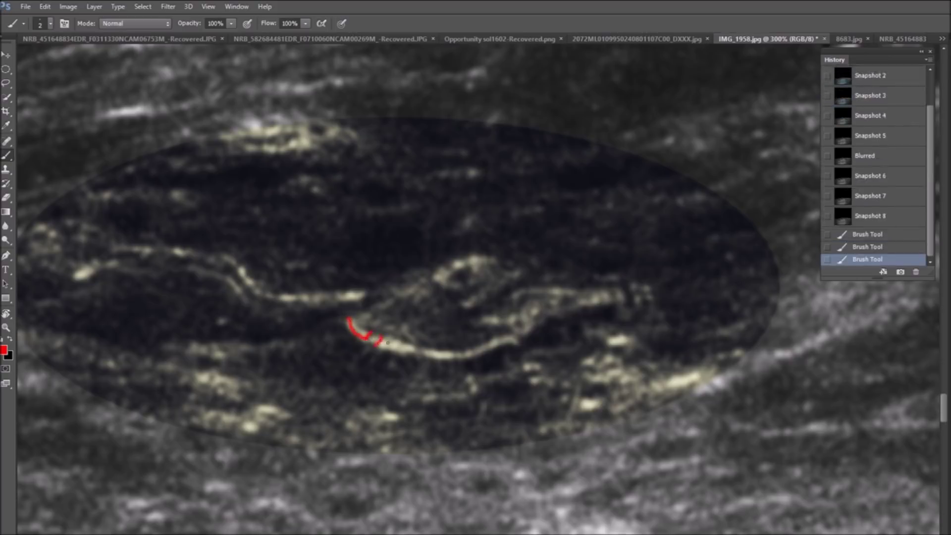
{"action": "left_click_drag", "start_coordinate": [402, 339], "coordinate": [396, 349]}
{"action": "mouse_move", "coordinate": [397, 342]}
{"action": "left_mouse_down"}
{"action": "mouse_move", "coordinate": [394, 354]}
{"action": "mouse_move", "coordinate": [520, 342]}
{"action": "left_mouse_up"}
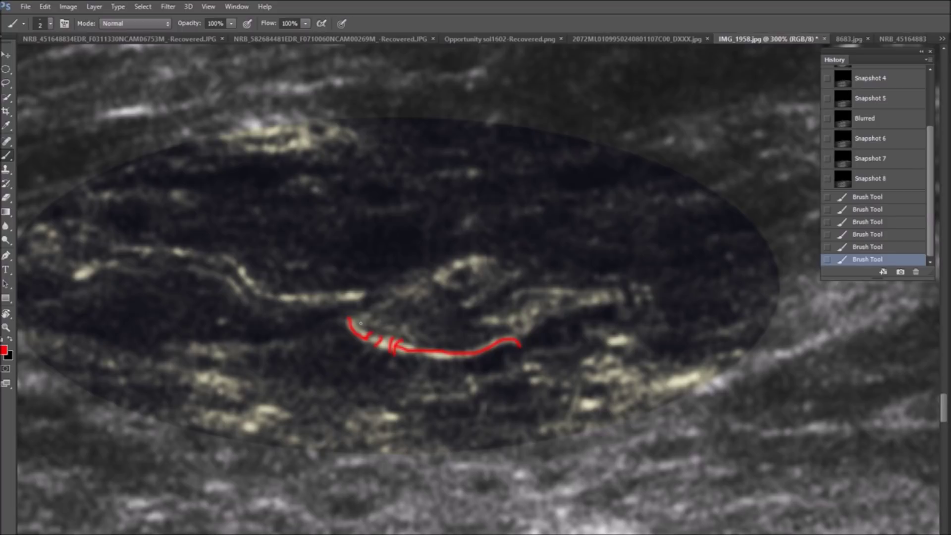
{"action": "left_click_drag", "start_coordinate": [348, 318], "coordinate": [351, 312]}
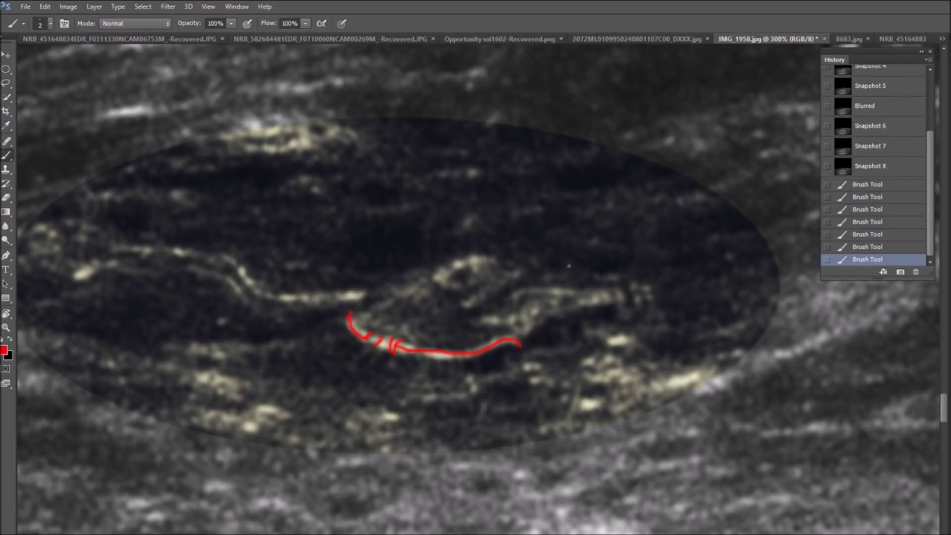
Trace in red the lower edge and part of the upper edge of the right-hand arm, and restore Snapshot 5 to clear the marks.
{"action": "mouse_move", "coordinate": [521, 341]}
{"action": "left_mouse_down"}
{"action": "mouse_move", "coordinate": [590, 310]}
{"action": "mouse_move", "coordinate": [610, 307]}
{"action": "mouse_move", "coordinate": [615, 323]}
{"action": "left_mouse_up"}
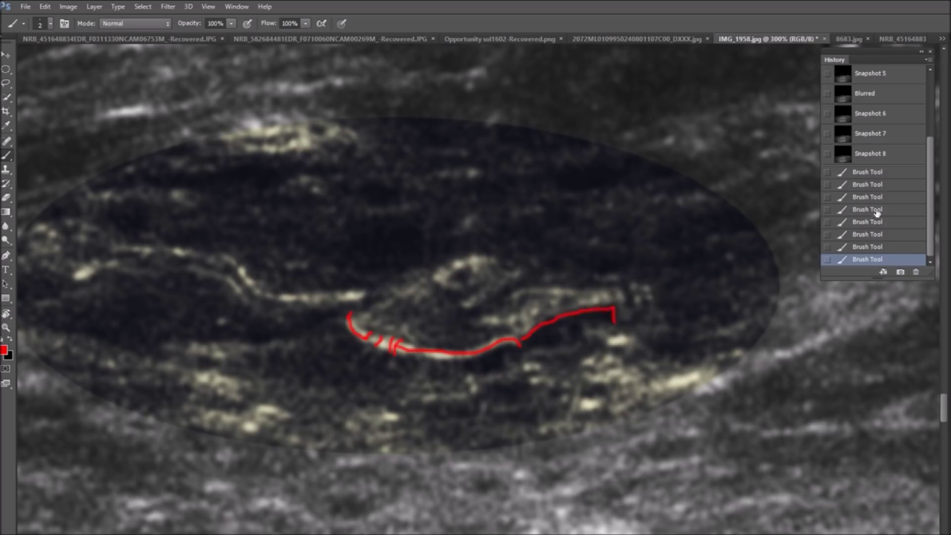
{"action": "left_click", "coordinate": [895, 236]}
{"action": "mouse_move", "coordinate": [522, 339]}
{"action": "left_mouse_down"}
{"action": "mouse_move", "coordinate": [585, 307]}
{"action": "mouse_move", "coordinate": [611, 304]}
{"action": "mouse_move", "coordinate": [613, 318]}
{"action": "left_mouse_up"}
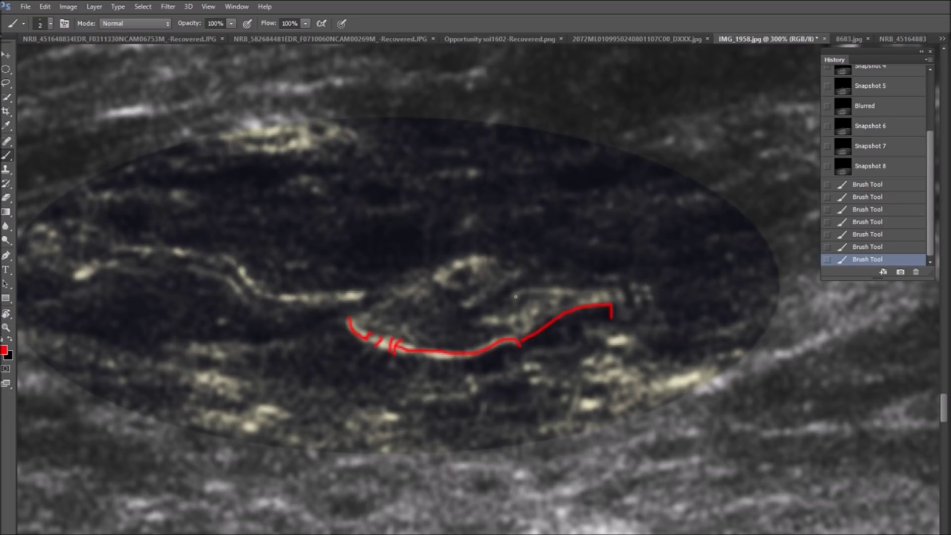
{"action": "left_click_drag", "start_coordinate": [516, 297], "coordinate": [570, 291]}
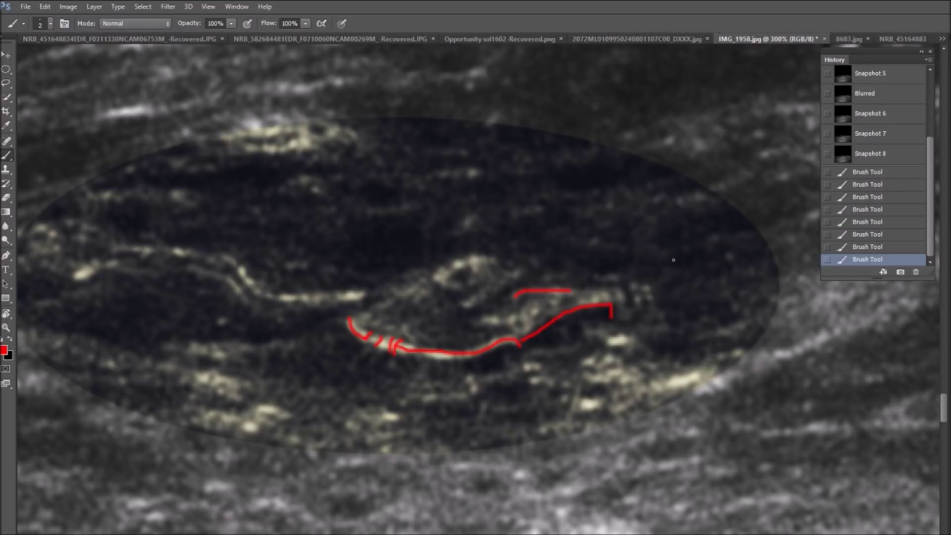
{"action": "key", "text": "ctrl+minus"}
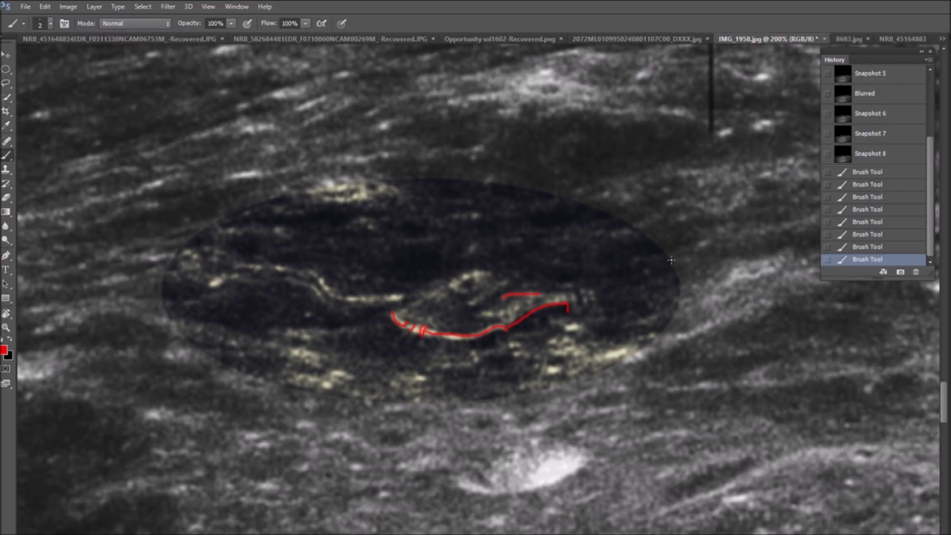
{"action": "left_click", "coordinate": [905, 77]}
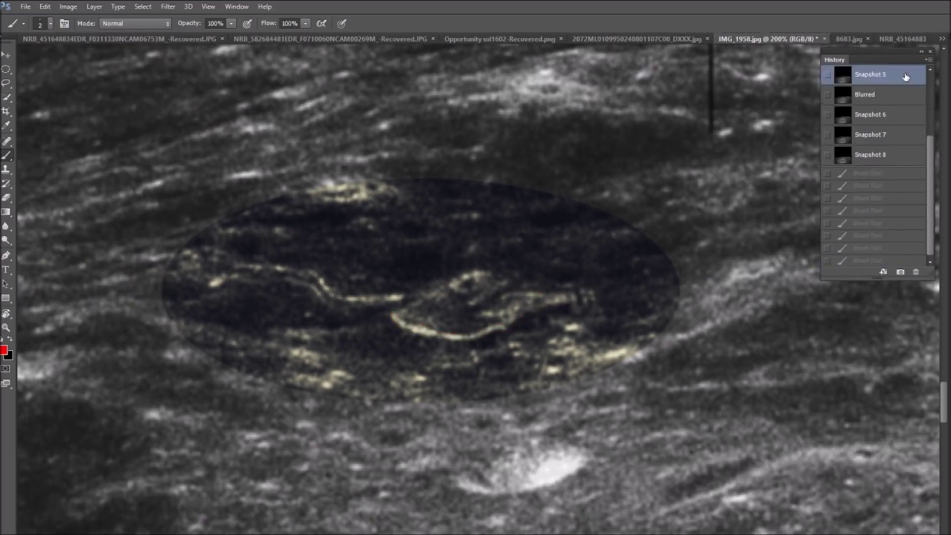
Circle in red the two faint bright spots beyond the curved crater rim near the photo's right edge, and add an arrow below the rim.
{"action": "scroll", "coordinate": [764, 217], "scroll_direction": "down", "scroll_amount": 3}
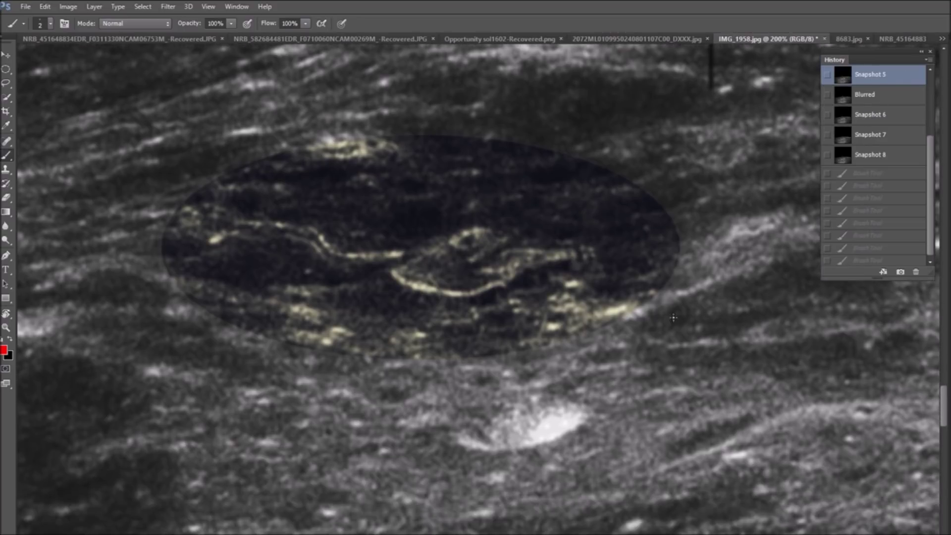
{"action": "scroll", "coordinate": [497, 442], "scroll_direction": "down", "scroll_amount": 15}
{"action": "mouse_move", "coordinate": [528, 353]}
{"action": "left_mouse_down"}
{"action": "mouse_move", "coordinate": [502, 376]}
{"action": "mouse_move", "coordinate": [562, 349]}
{"action": "mouse_move", "coordinate": [496, 353]}
{"action": "left_mouse_up"}
{"action": "mouse_move", "coordinate": [334, 322]}
{"action": "left_mouse_down"}
{"action": "mouse_move", "coordinate": [319, 364]}
{"action": "mouse_move", "coordinate": [342, 322]}
{"action": "left_mouse_up"}
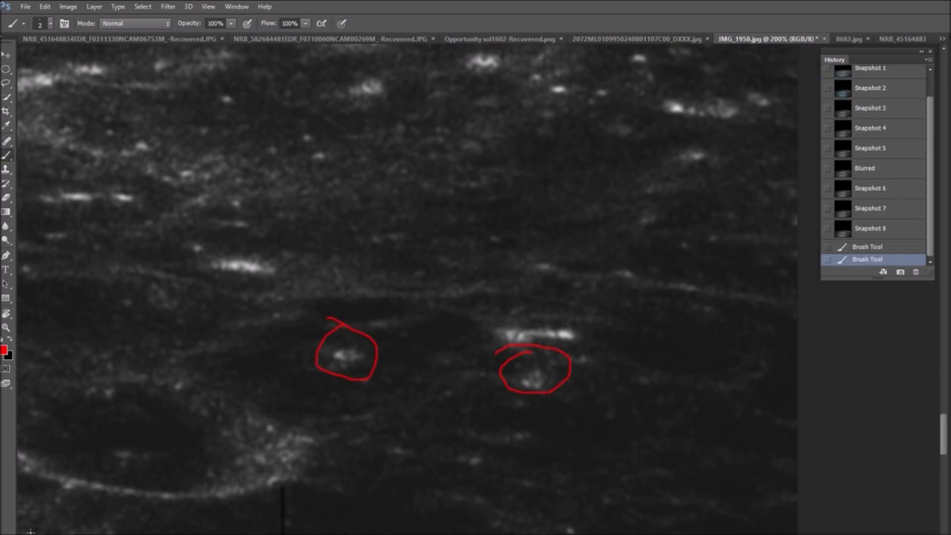
{"action": "mouse_move", "coordinate": [52, 506]}
{"action": "left_mouse_down"}
{"action": "mouse_move", "coordinate": [33, 533]}
{"action": "mouse_move", "coordinate": [29, 526]}
{"action": "left_mouse_up"}
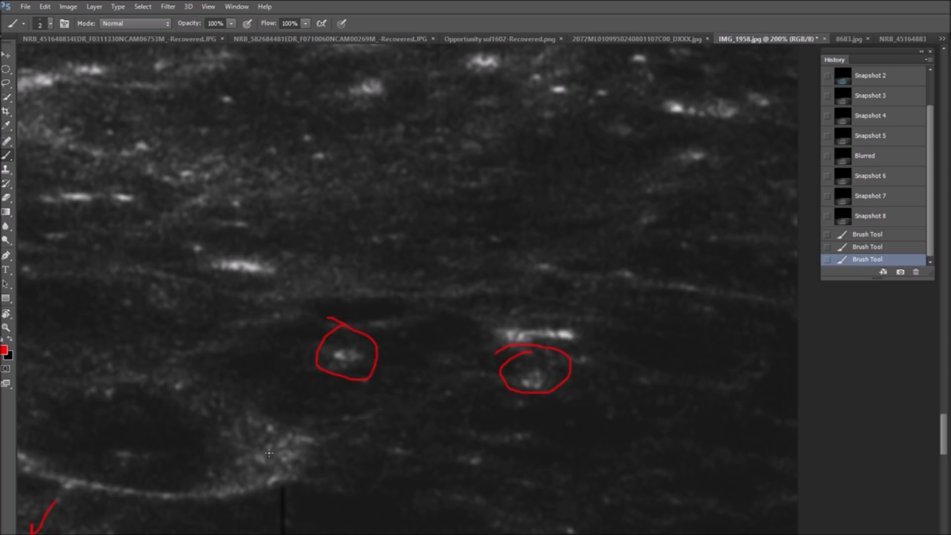
Trace in red the hook-shaped formation near the photo's lower edge, adding cross ticks, marks on its upper bright end and an inner curve.
{"action": "scroll", "coordinate": [753, 391], "scroll_direction": "down", "scroll_amount": 5}
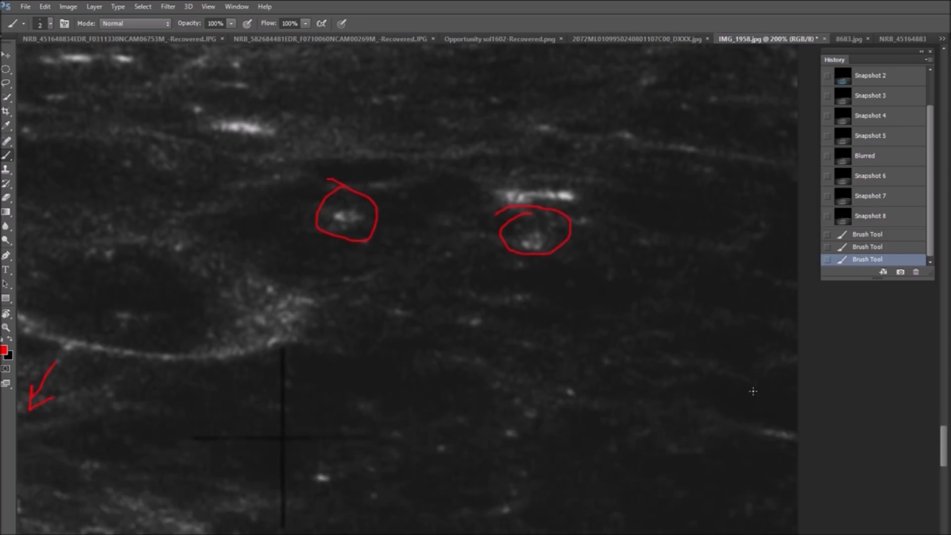
{"action": "scroll", "coordinate": [752, 391], "scroll_direction": "down", "scroll_amount": 6}
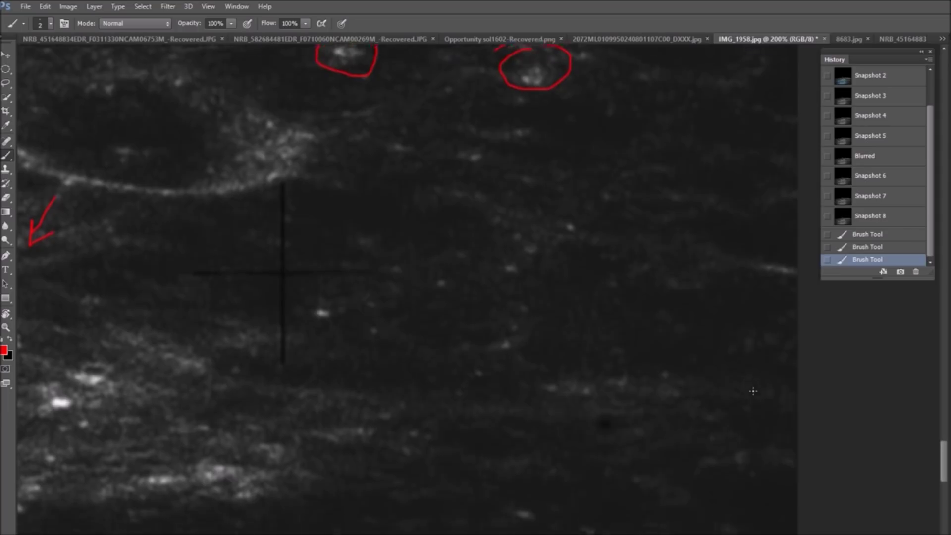
{"action": "scroll", "coordinate": [753, 391], "scroll_direction": "down", "scroll_amount": 6}
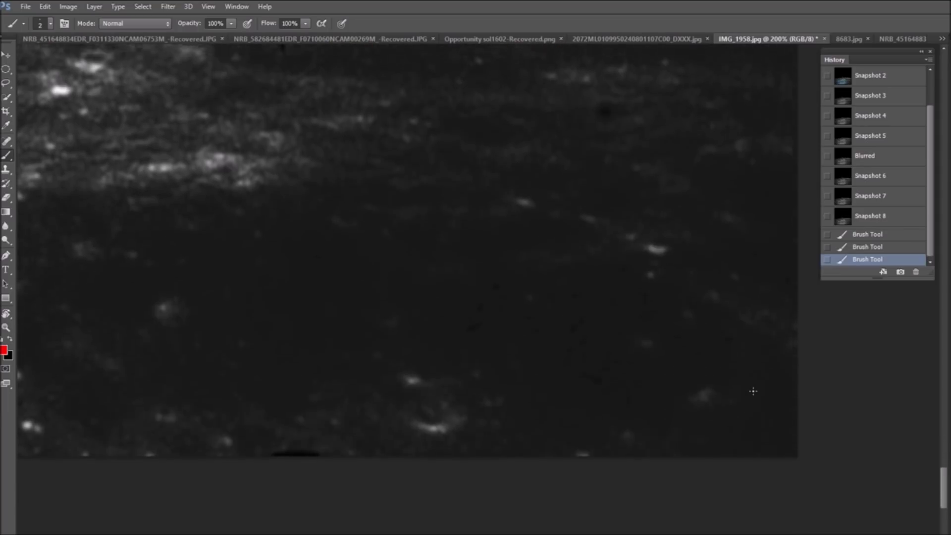
{"action": "key", "text": "ctrl+plus"}
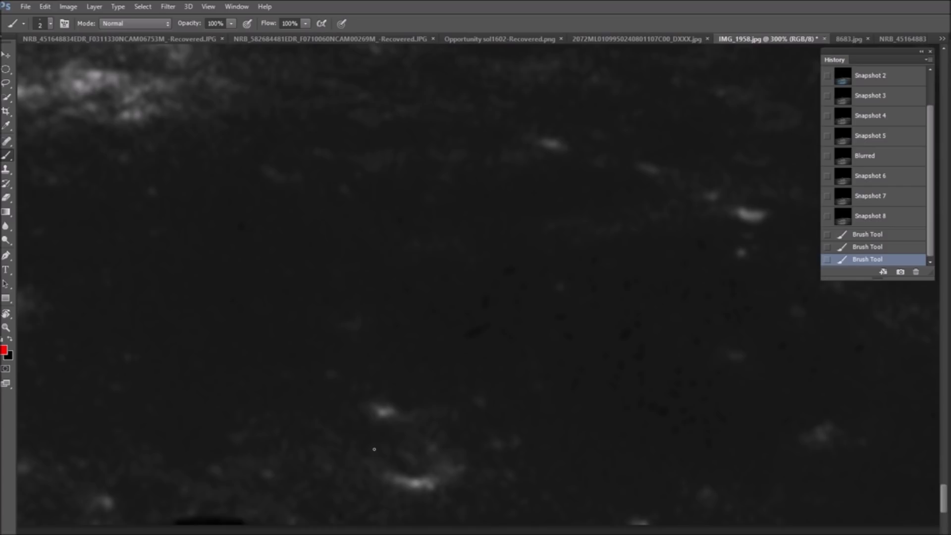
{"action": "mouse_move", "coordinate": [368, 471]}
{"action": "left_mouse_down"}
{"action": "mouse_move", "coordinate": [393, 488]}
{"action": "mouse_move", "coordinate": [439, 493]}
{"action": "mouse_move", "coordinate": [462, 476]}
{"action": "left_mouse_up"}
{"action": "mouse_move", "coordinate": [416, 411]}
{"action": "left_mouse_down"}
{"action": "mouse_move", "coordinate": [449, 430]}
{"action": "mouse_move", "coordinate": [464, 473]}
{"action": "left_mouse_up"}
{"action": "mouse_move", "coordinate": [428, 420]}
{"action": "left_mouse_down"}
{"action": "mouse_move", "coordinate": [417, 413]}
{"action": "mouse_move", "coordinate": [412, 428]}
{"action": "mouse_move", "coordinate": [440, 440]}
{"action": "mouse_move", "coordinate": [433, 452]}
{"action": "mouse_move", "coordinate": [457, 448]}
{"action": "mouse_move", "coordinate": [426, 436]}
{"action": "mouse_move", "coordinate": [444, 463]}
{"action": "mouse_move", "coordinate": [441, 490]}
{"action": "mouse_move", "coordinate": [457, 470]}
{"action": "mouse_move", "coordinate": [434, 436]}
{"action": "left_mouse_up"}
{"action": "mouse_move", "coordinate": [369, 400]}
{"action": "left_mouse_down"}
{"action": "mouse_move", "coordinate": [371, 431]}
{"action": "mouse_move", "coordinate": [392, 400]}
{"action": "mouse_move", "coordinate": [379, 429]}
{"action": "mouse_move", "coordinate": [407, 414]}
{"action": "left_mouse_up"}
{"action": "left_click", "coordinate": [393, 420]}
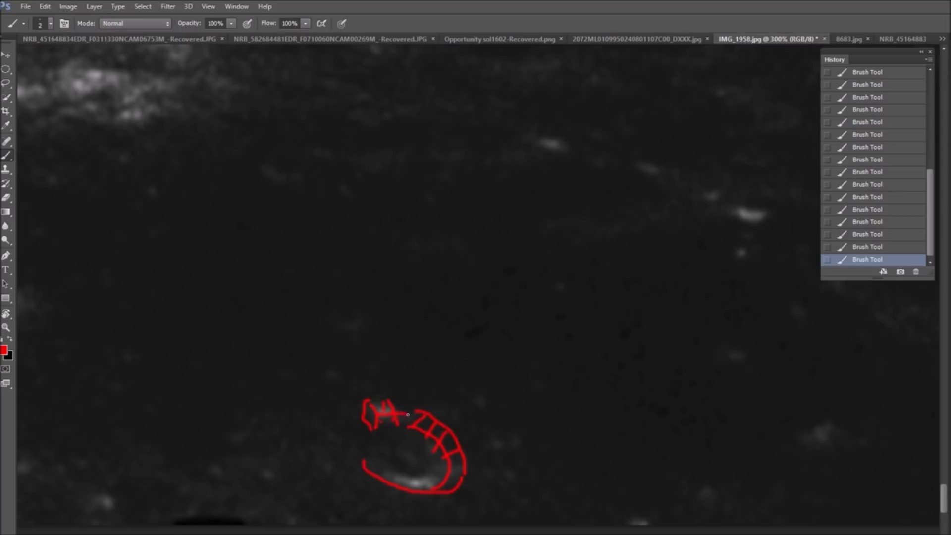
{"action": "mouse_move", "coordinate": [393, 459]}
{"action": "left_mouse_down"}
{"action": "mouse_move", "coordinate": [420, 470]}
{"action": "mouse_move", "coordinate": [407, 442]}
{"action": "mouse_move", "coordinate": [399, 444]}
{"action": "left_mouse_up"}
Compare the hook-shaped formation in Snapshots 6, 7 and 8, ending on Snapshot 8.
{"action": "scroll", "coordinate": [887, 202], "scroll_direction": "up", "scroll_amount": 6}
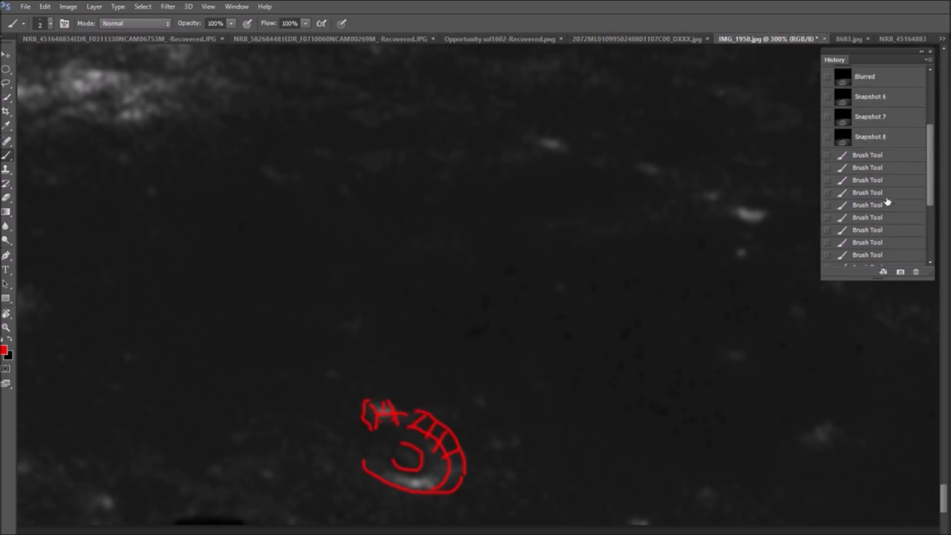
{"action": "left_click", "coordinate": [905, 177]}
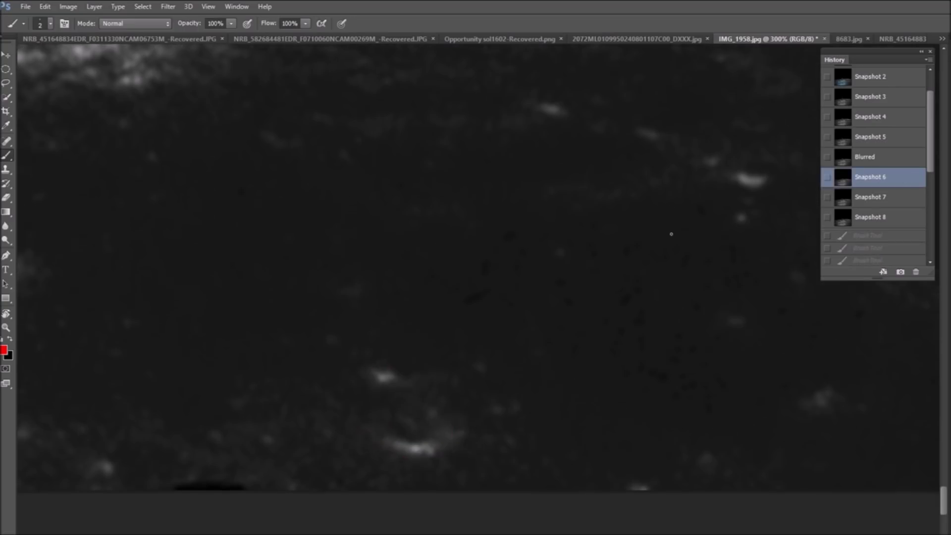
{"action": "scroll", "coordinate": [601, 279], "scroll_direction": "down", "scroll_amount": 1}
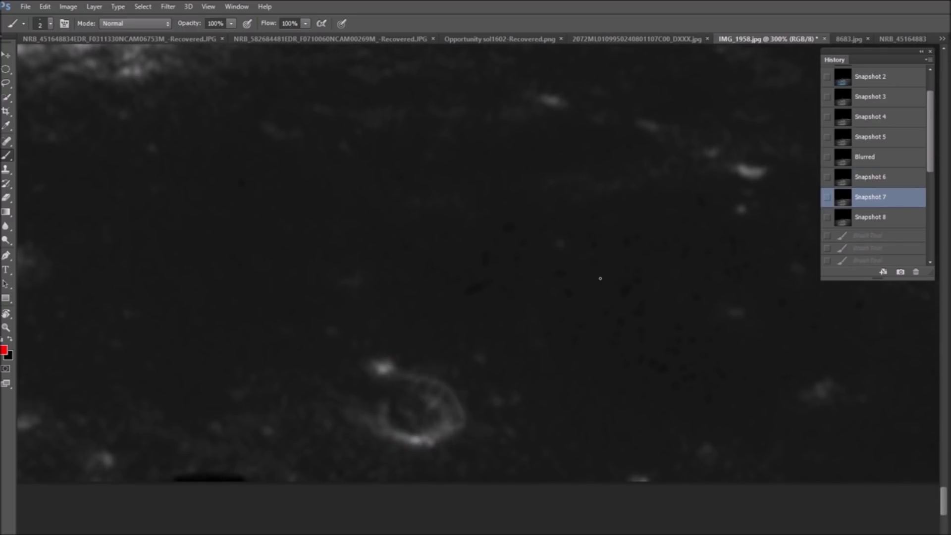
{"action": "left_click", "coordinate": [891, 220]}
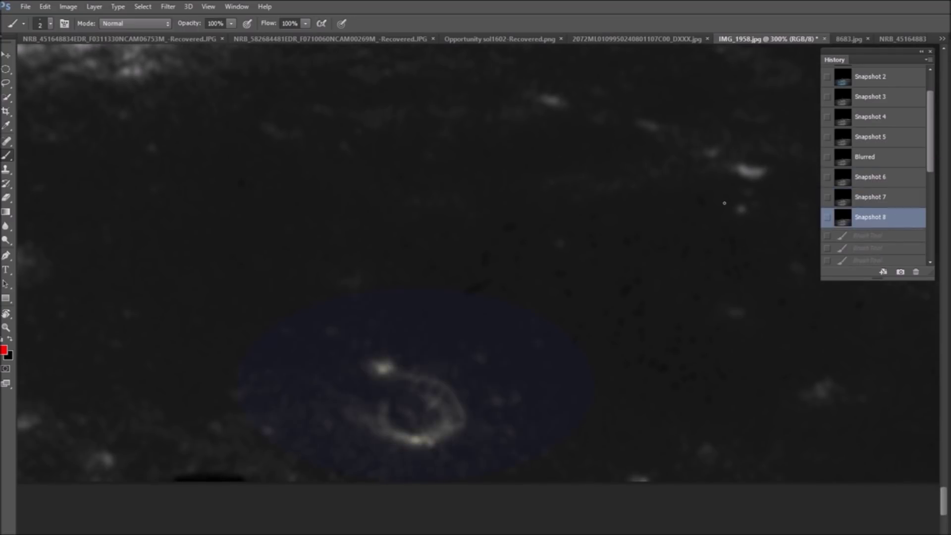
Mark in red the inner edge and small central features of the enhanced hook-shaped formation, and restore Snapshot 8 to clear the marks.
{"action": "key", "text": "ctrl+minus"}
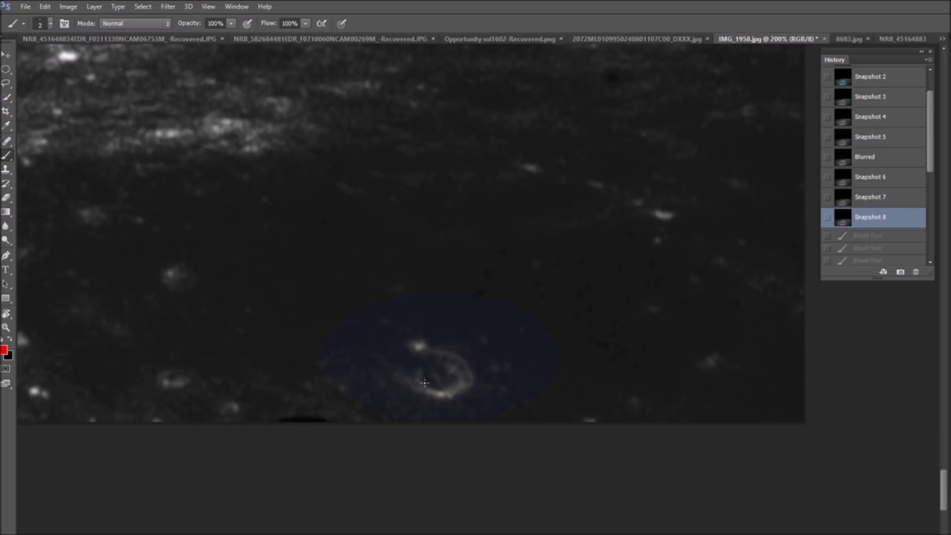
{"action": "mouse_move", "coordinate": [425, 382]}
{"action": "left_mouse_down"}
{"action": "mouse_move", "coordinate": [433, 365]}
{"action": "mouse_move", "coordinate": [437, 375]}
{"action": "left_mouse_up"}
{"action": "key", "text": "ctrl+z"}
{"action": "key", "text": "ctrl+plus"}
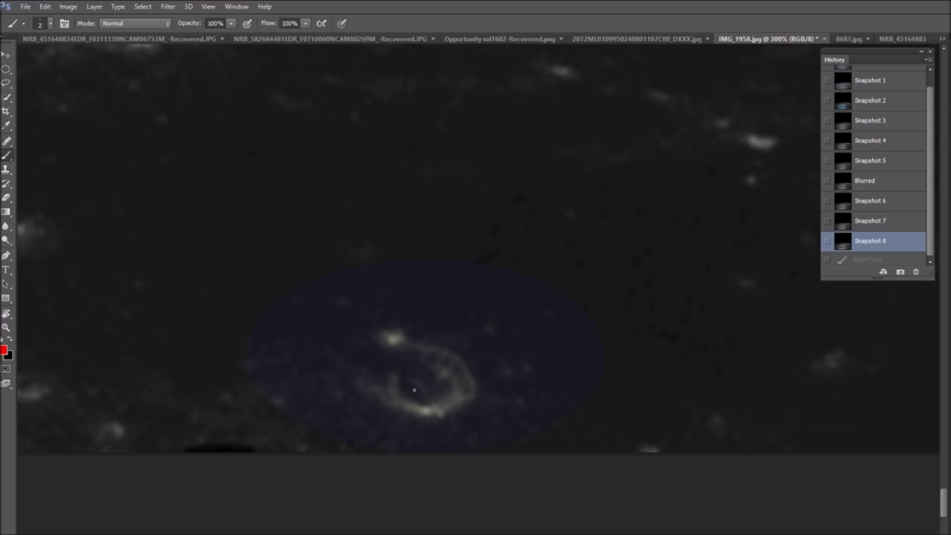
{"action": "left_click_drag", "start_coordinate": [400, 387], "coordinate": [428, 403]}
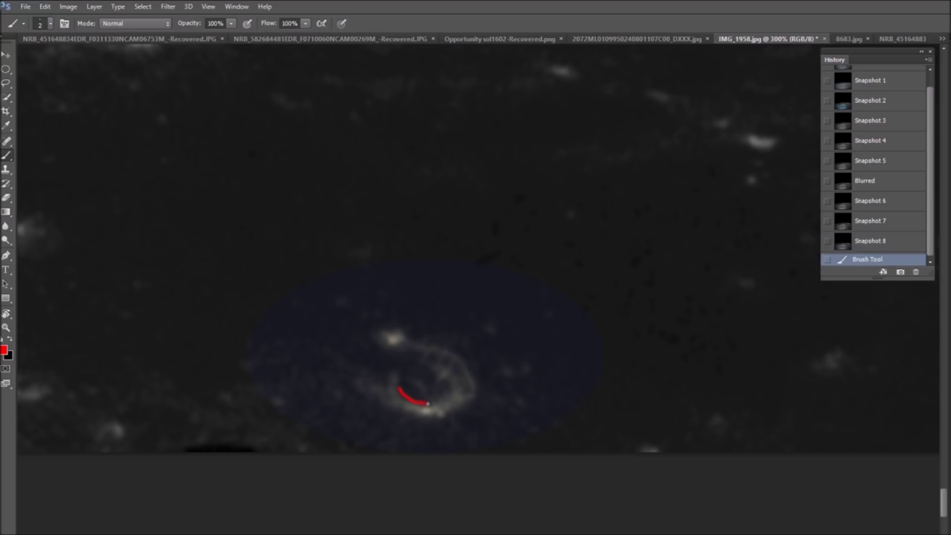
{"action": "mouse_move", "coordinate": [444, 413]}
{"action": "left_mouse_down"}
{"action": "mouse_move", "coordinate": [455, 402]}
{"action": "mouse_move", "coordinate": [451, 381]}
{"action": "mouse_move", "coordinate": [421, 377]}
{"action": "mouse_move", "coordinate": [422, 401]}
{"action": "left_mouse_up"}
{"action": "left_click_drag", "start_coordinate": [426, 378], "coordinate": [425, 400]}
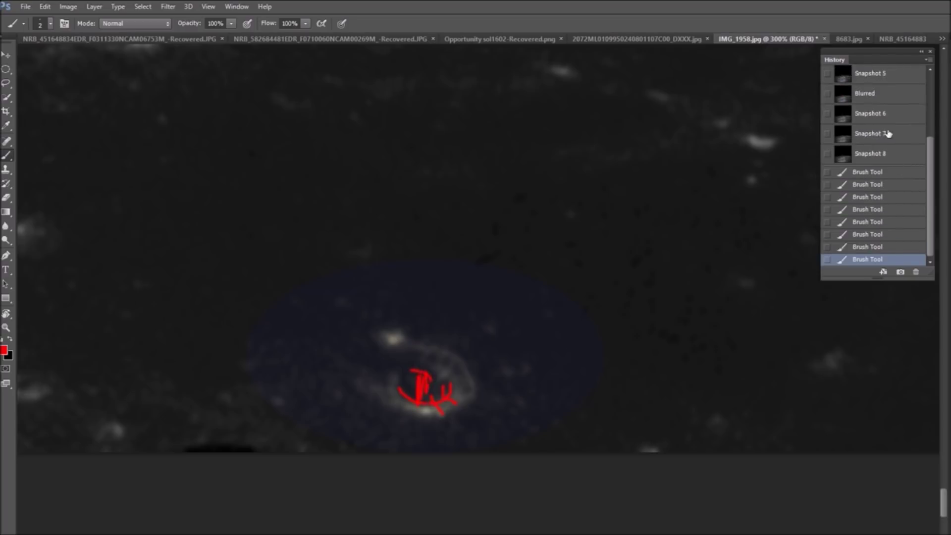
{"action": "left_click", "coordinate": [869, 154]}
Restore Snapshot 5 and circle in red the faint elongated formation near the photo's left edge, adding a curve around the dark hollow beneath it.
{"action": "scroll", "coordinate": [627, 268], "scroll_direction": "up", "scroll_amount": 1}
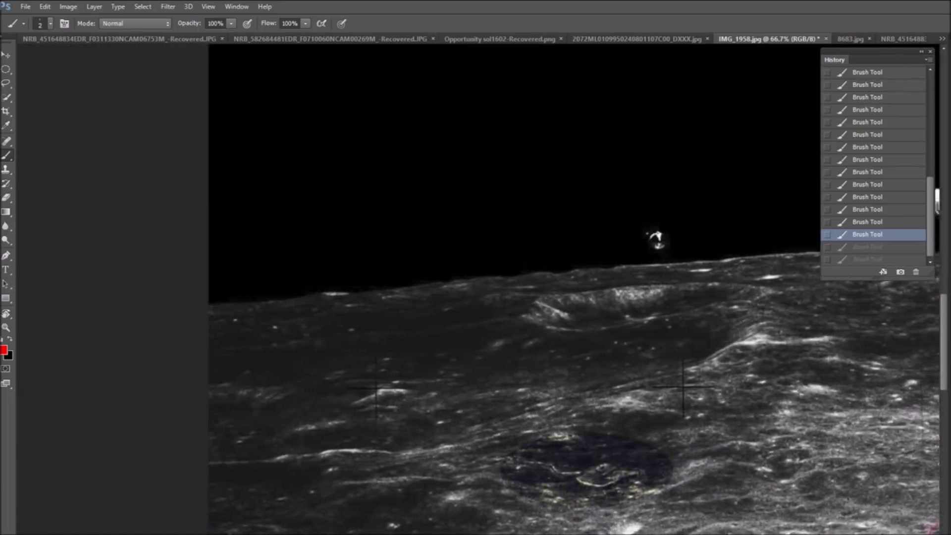
{"action": "scroll", "coordinate": [420, 406], "scroll_direction": "down", "scroll_amount": 5}
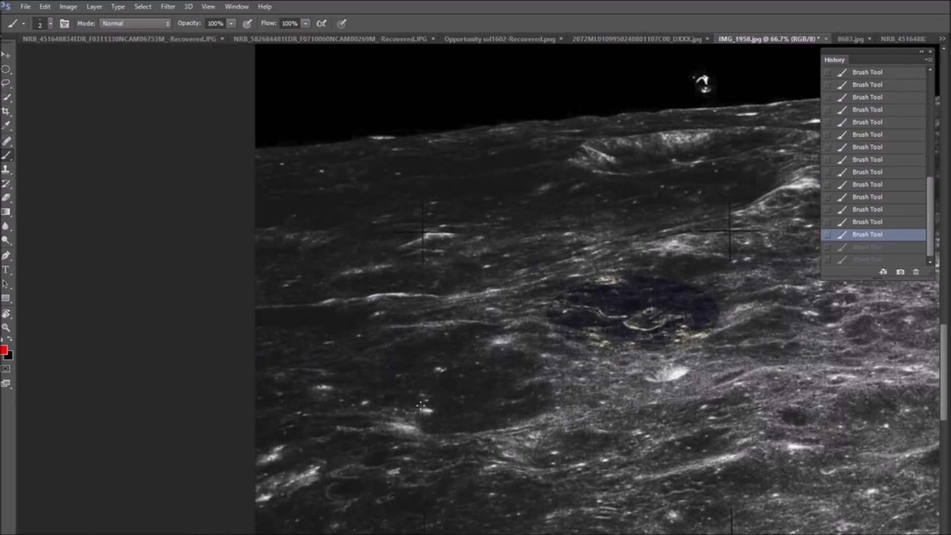
{"action": "scroll", "coordinate": [421, 406], "scroll_direction": "down", "scroll_amount": 3}
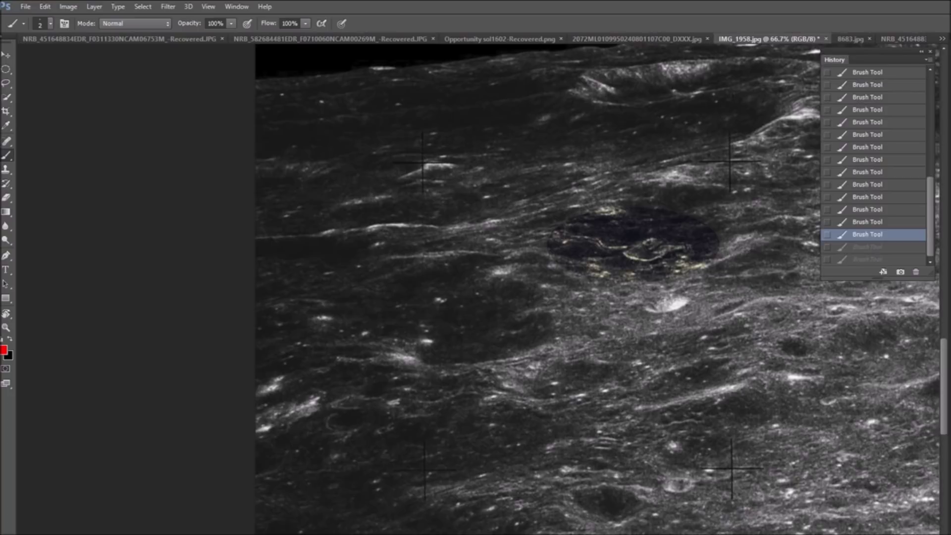
{"action": "scroll", "coordinate": [594, 288], "scroll_direction": "left", "scroll_amount": 3}
{"action": "scroll", "coordinate": [502, 448], "scroll_direction": "down", "scroll_amount": 4}
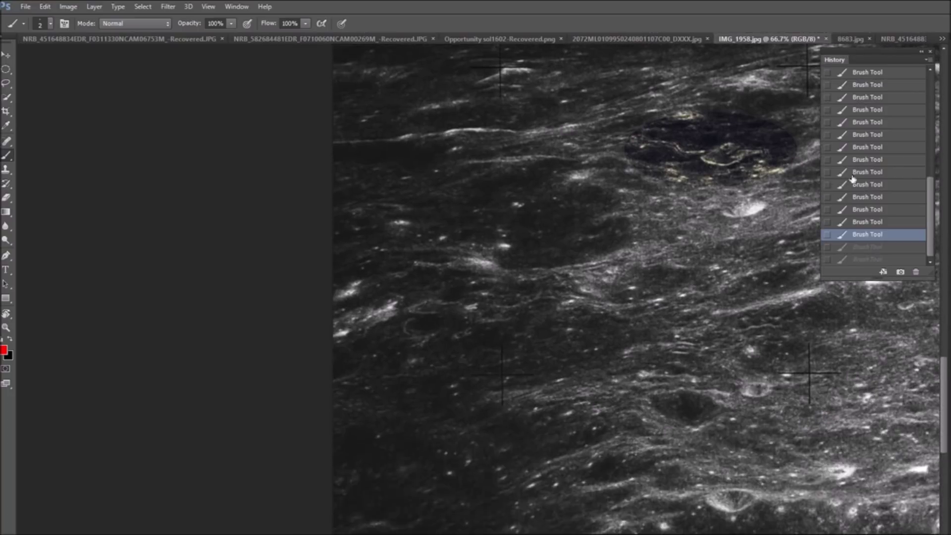
{"action": "scroll", "coordinate": [913, 156], "scroll_direction": "up", "scroll_amount": 10}
{"action": "left_click", "coordinate": [910, 147]}
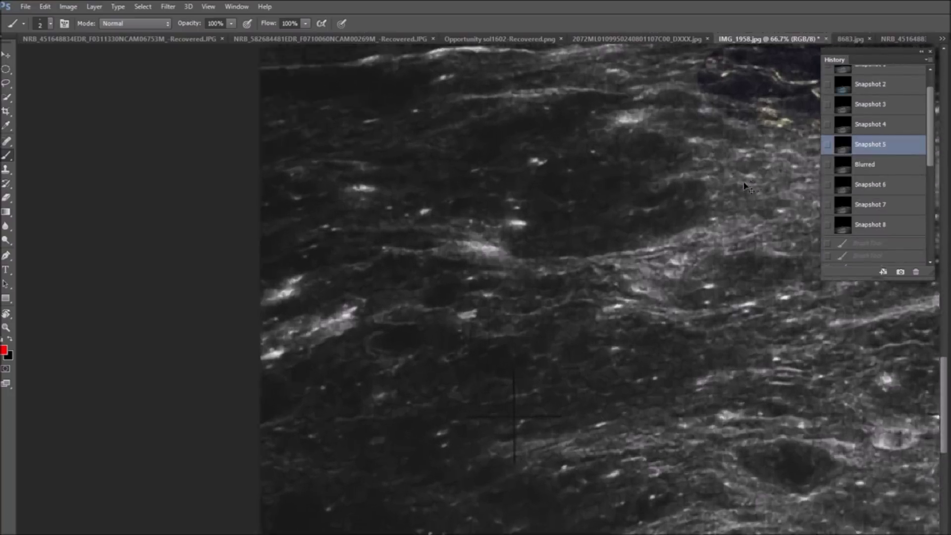
{"action": "scroll", "coordinate": [369, 307], "scroll_direction": "up", "scroll_amount": 2}
{"action": "mouse_move", "coordinate": [305, 300]}
{"action": "left_mouse_down"}
{"action": "mouse_move", "coordinate": [248, 319]}
{"action": "mouse_move", "coordinate": [261, 363]}
{"action": "mouse_move", "coordinate": [393, 377]}
{"action": "mouse_move", "coordinate": [351, 303]}
{"action": "mouse_move", "coordinate": [293, 299]}
{"action": "left_mouse_up"}
{"action": "mouse_move", "coordinate": [252, 358]}
{"action": "left_mouse_down"}
{"action": "mouse_move", "coordinate": [250, 429]}
{"action": "mouse_move", "coordinate": [317, 436]}
{"action": "left_mouse_up"}
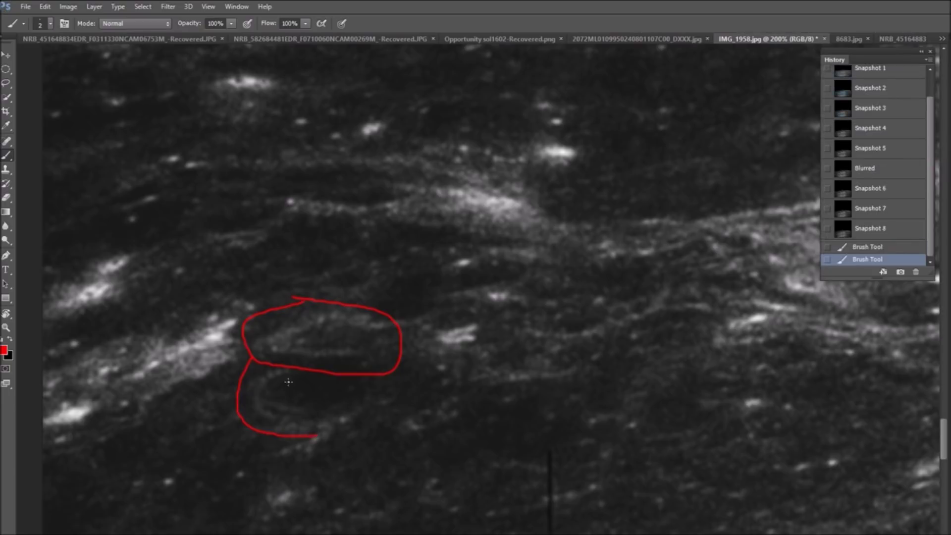
Restore Snapshot 8, outline the elongated formation in red again, and trace the curved left rim of the hollow beneath it.
{"action": "left_click", "coordinate": [870, 231]}
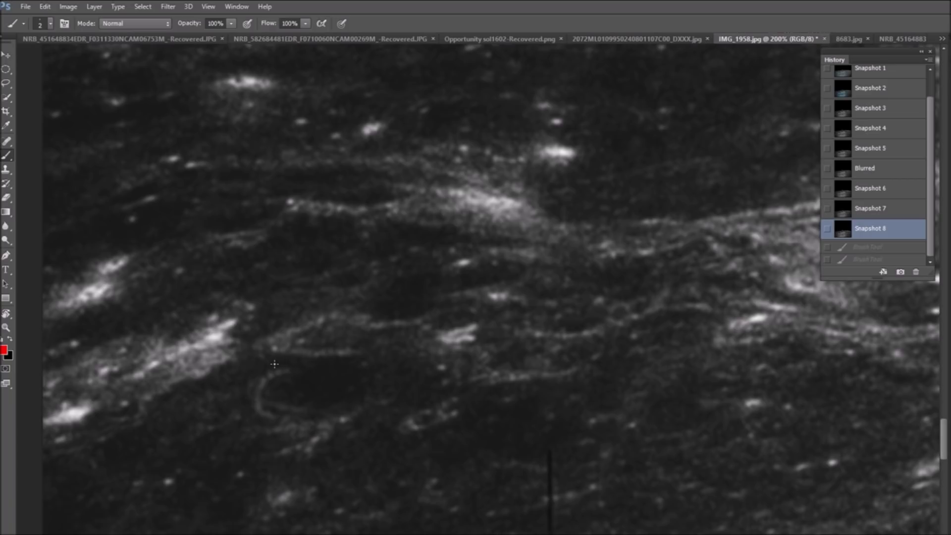
{"action": "mouse_move", "coordinate": [271, 315]}
{"action": "left_mouse_down"}
{"action": "mouse_move", "coordinate": [250, 349]}
{"action": "mouse_move", "coordinate": [319, 367]}
{"action": "mouse_move", "coordinate": [371, 369]}
{"action": "mouse_move", "coordinate": [280, 313]}
{"action": "mouse_move", "coordinate": [390, 299]}
{"action": "mouse_move", "coordinate": [436, 323]}
{"action": "left_mouse_up"}
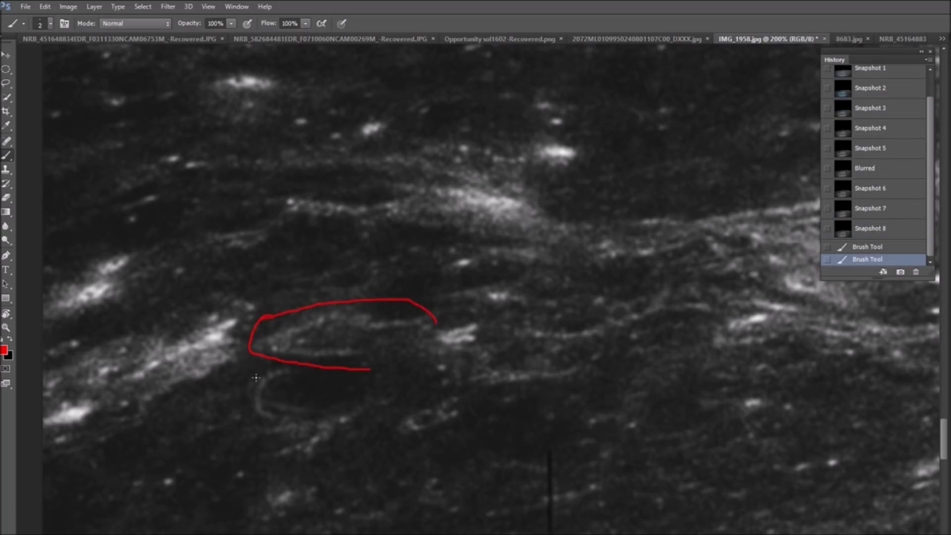
{"action": "left_click", "coordinate": [287, 370]}
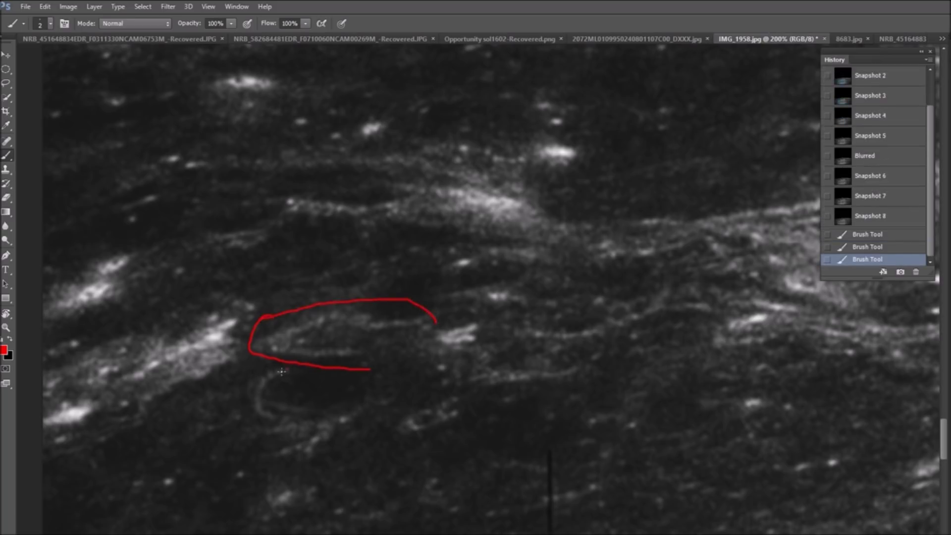
{"action": "left_click", "coordinate": [280, 372]}
{"action": "left_click", "coordinate": [275, 373]}
{"action": "mouse_move", "coordinate": [287, 376]}
{"action": "left_mouse_down"}
{"action": "mouse_move", "coordinate": [264, 401]}
{"action": "mouse_move", "coordinate": [288, 378]}
{"action": "left_mouse_up"}
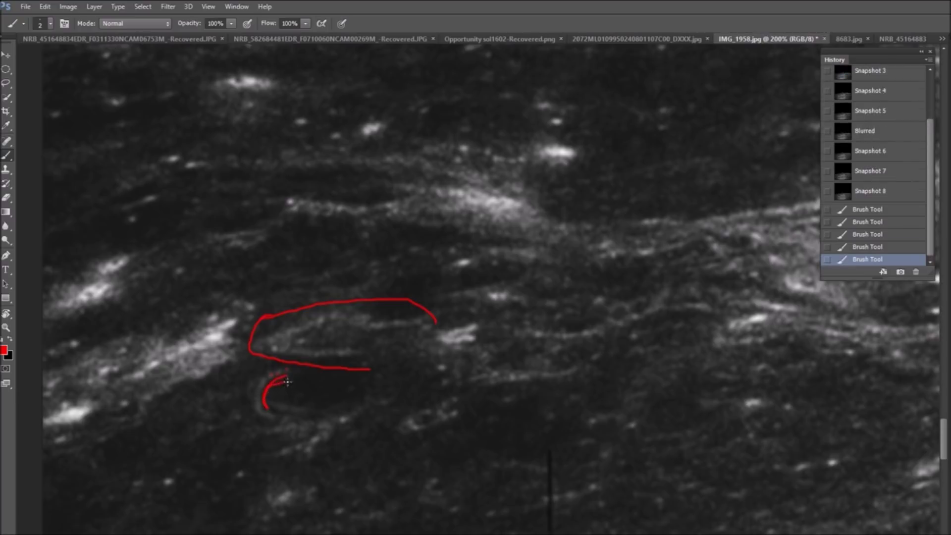
Circle and trace in red the small slanted formation to the hollow's right, and restore Snapshot 8 to clear the marks.
{"action": "mouse_move", "coordinate": [415, 401]}
{"action": "left_mouse_down"}
{"action": "mouse_move", "coordinate": [421, 448]}
{"action": "mouse_move", "coordinate": [473, 393]}
{"action": "mouse_move", "coordinate": [393, 401]}
{"action": "mouse_move", "coordinate": [390, 412]}
{"action": "mouse_move", "coordinate": [457, 398]}
{"action": "mouse_move", "coordinate": [405, 427]}
{"action": "mouse_move", "coordinate": [443, 421]}
{"action": "mouse_move", "coordinate": [458, 411]}
{"action": "mouse_move", "coordinate": [406, 420]}
{"action": "mouse_move", "coordinate": [457, 399]}
{"action": "left_mouse_up"}
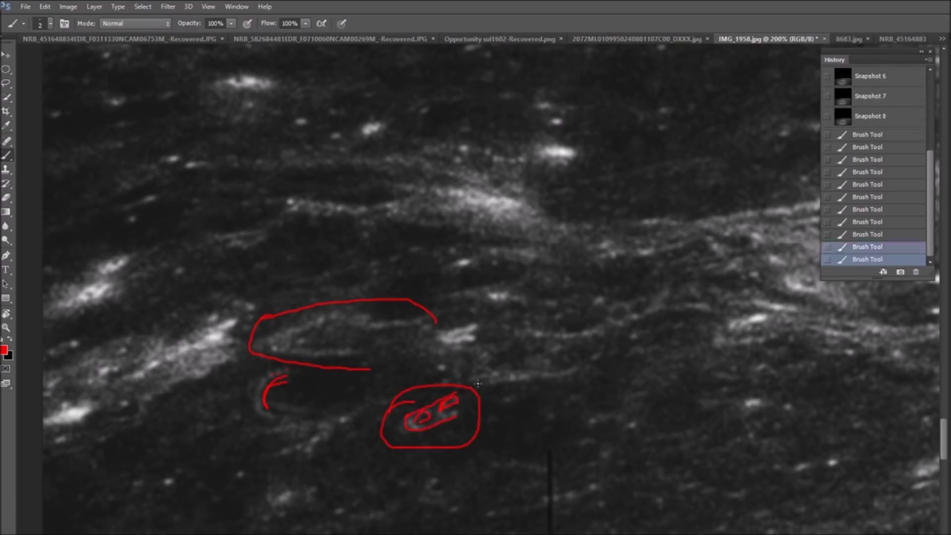
{"action": "left_click", "coordinate": [904, 214]}
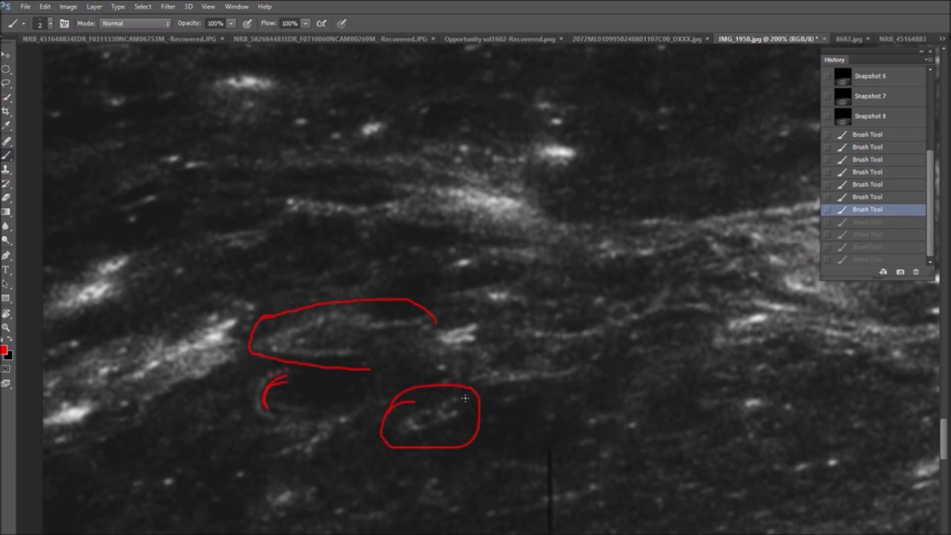
{"action": "key", "text": "ctrl+plus"}
{"action": "scroll", "coordinate": [494, 389], "scroll_direction": "down", "scroll_amount": 3}
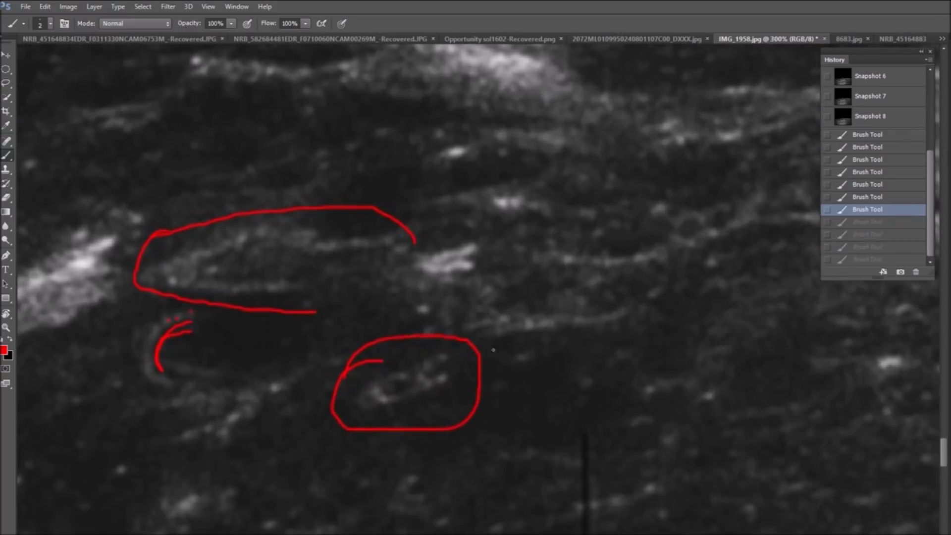
{"action": "left_click", "coordinate": [905, 115]}
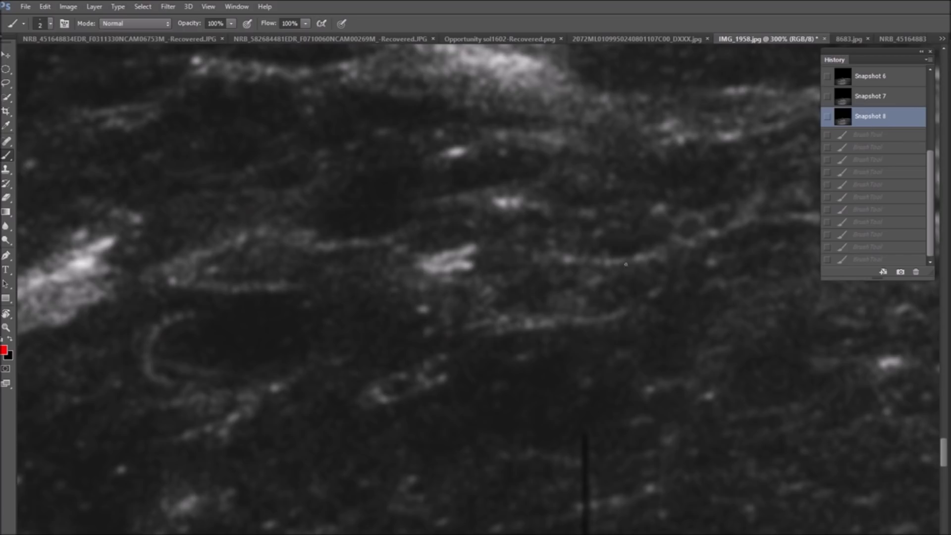
Circle in red the dark tinted oval patch around the winding formation, with an arrow pointing down to it from above.
{"action": "mouse_move", "coordinate": [371, 333]}
{"action": "left_mouse_down"}
{"action": "mouse_move", "coordinate": [403, 425]}
{"action": "mouse_move", "coordinate": [341, 339]}
{"action": "left_mouse_up"}
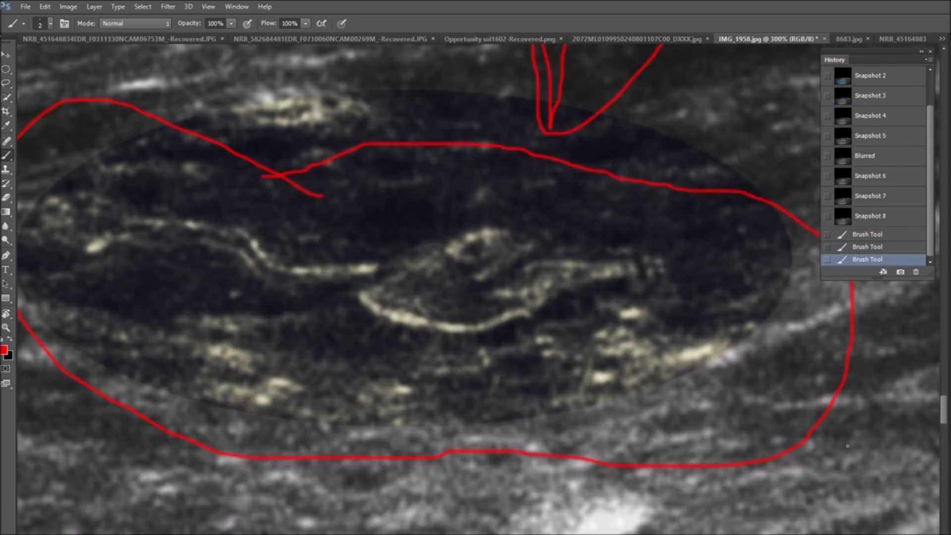
{"action": "key", "text": "ctrl+minus"}
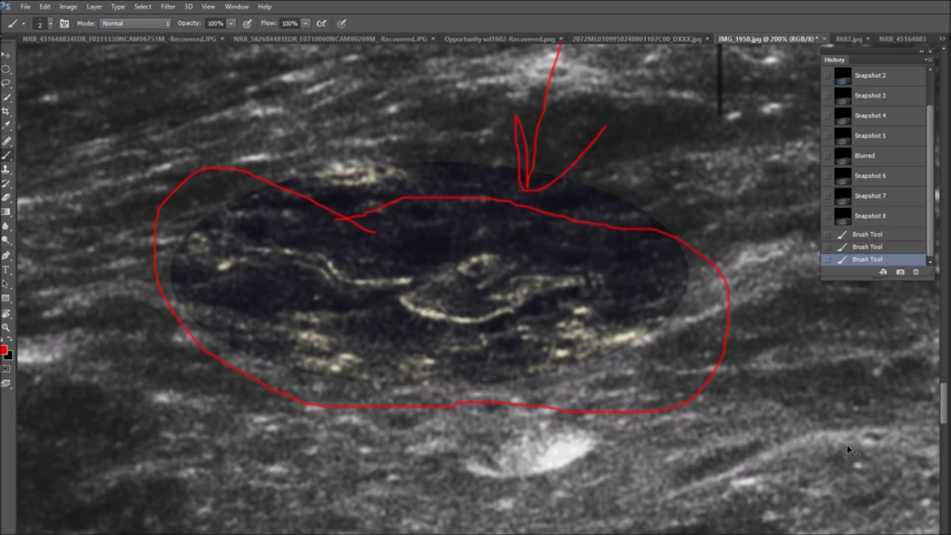
{"action": "left_click", "coordinate": [229, 239]}
{"action": "left_click", "coordinate": [539, 216]}
Outline in red the winding formation inside the tinted oval, and restore Snapshot 8 to clear all the marks.
{"action": "mouse_move", "coordinate": [249, 225]}
{"action": "left_mouse_down"}
{"action": "mouse_move", "coordinate": [243, 310]}
{"action": "mouse_move", "coordinate": [369, 318]}
{"action": "left_mouse_up"}
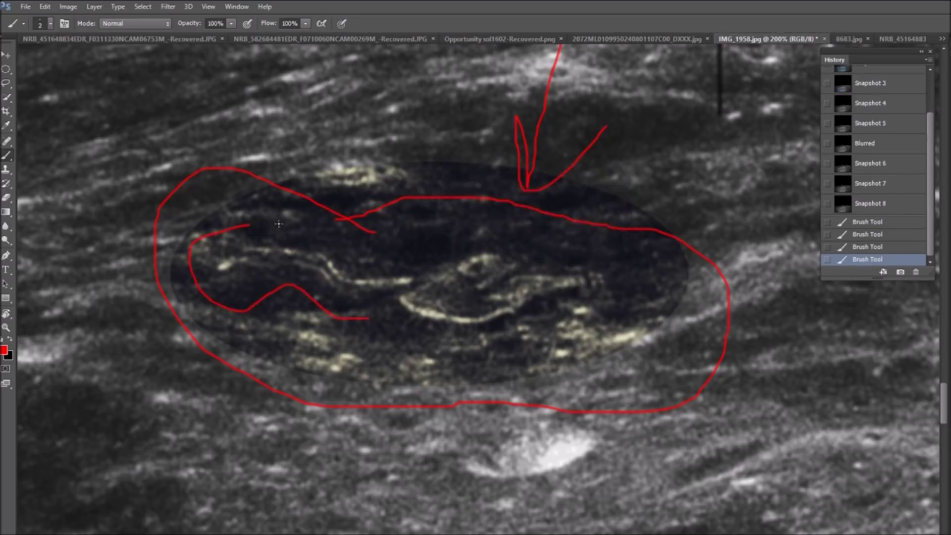
{"action": "mouse_move", "coordinate": [252, 227]}
{"action": "left_mouse_down"}
{"action": "mouse_move", "coordinate": [391, 260]}
{"action": "mouse_move", "coordinate": [420, 260]}
{"action": "mouse_move", "coordinate": [448, 244]}
{"action": "mouse_move", "coordinate": [666, 291]}
{"action": "mouse_move", "coordinate": [615, 314]}
{"action": "mouse_move", "coordinate": [589, 343]}
{"action": "mouse_move", "coordinate": [414, 349]}
{"action": "mouse_move", "coordinate": [355, 314]}
{"action": "left_mouse_up"}
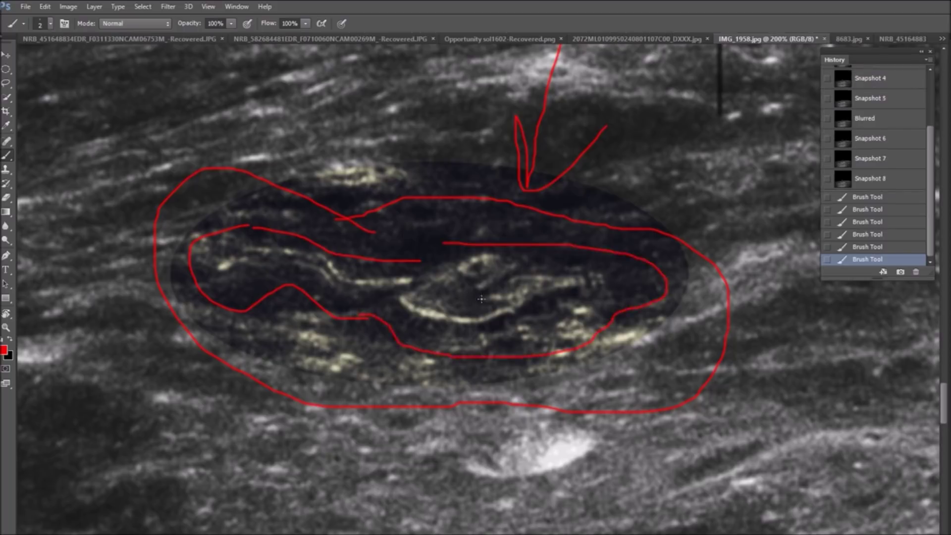
{"action": "left_click", "coordinate": [906, 182]}
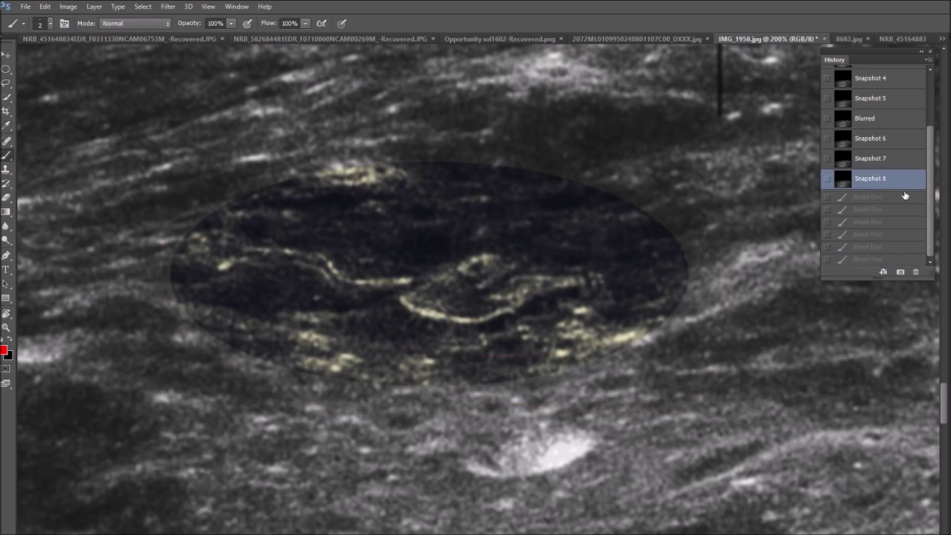
{"action": "key", "text": "ctrl+minus"}
{"action": "key", "text": "ctrl+minus"}
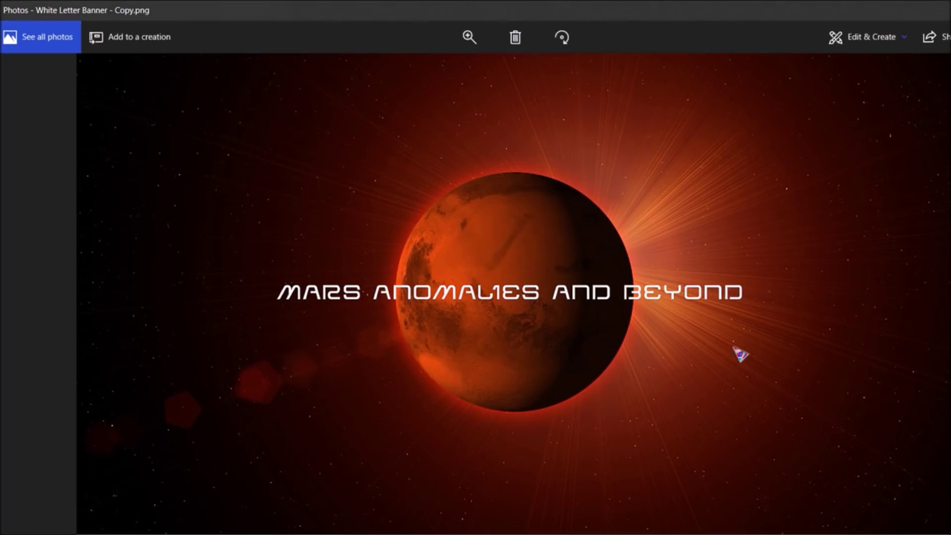
Switch to Photos, advance from the title banner to the closing banner 2.png, and show it full screen.
{"action": "key", "text": "Right"}
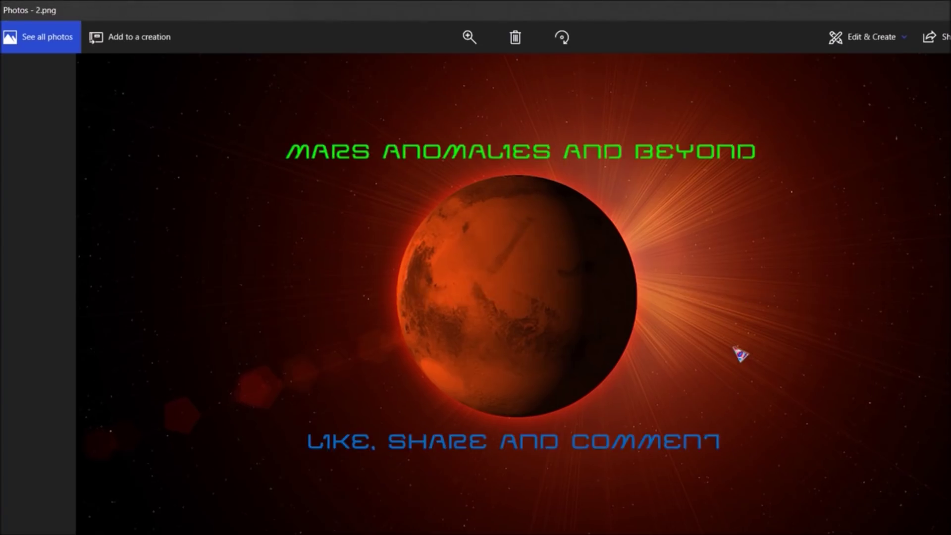
{"action": "key", "text": "F11"}
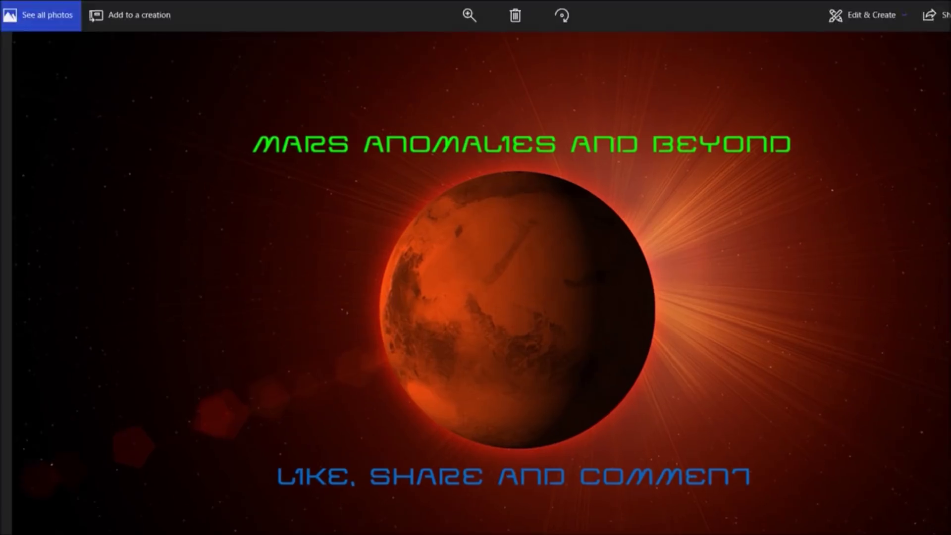